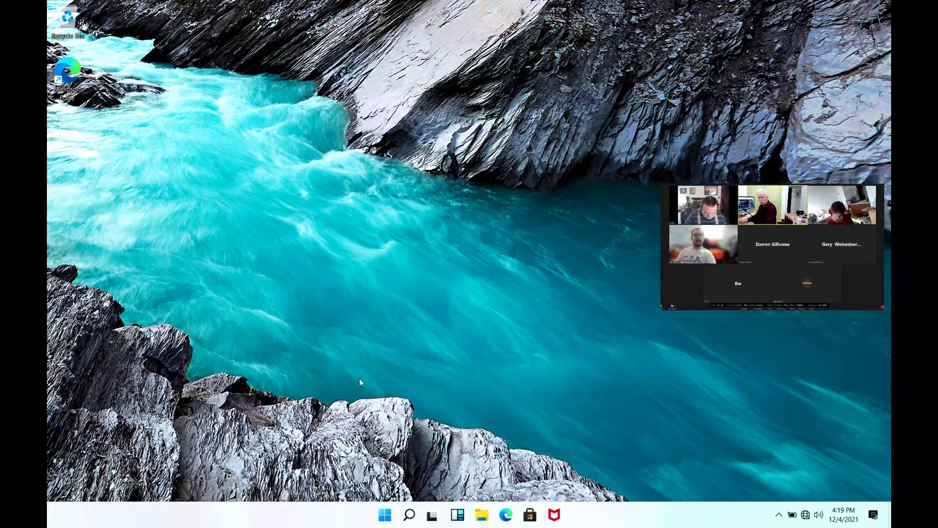
# - Search the Start menu for cmd and run Command Prompt as administrator
pyautogui.press('super')
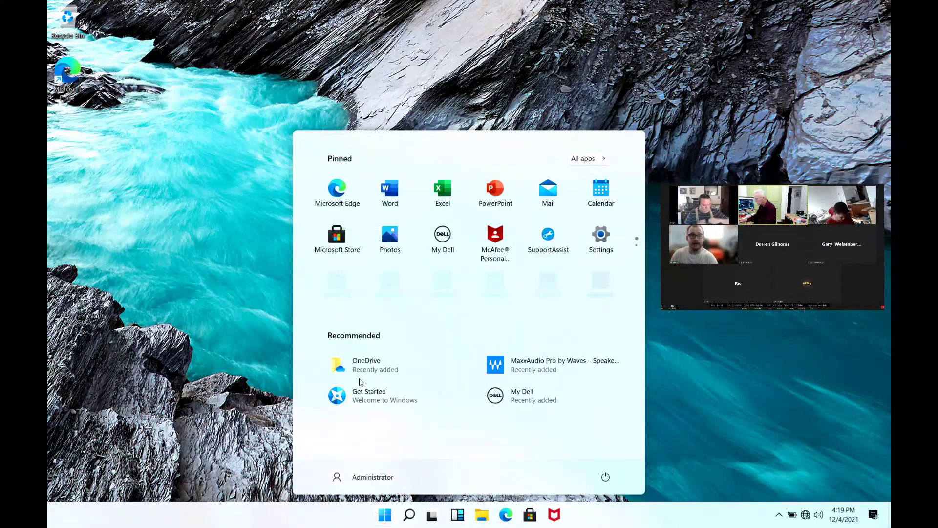
pyautogui.write('cmd')
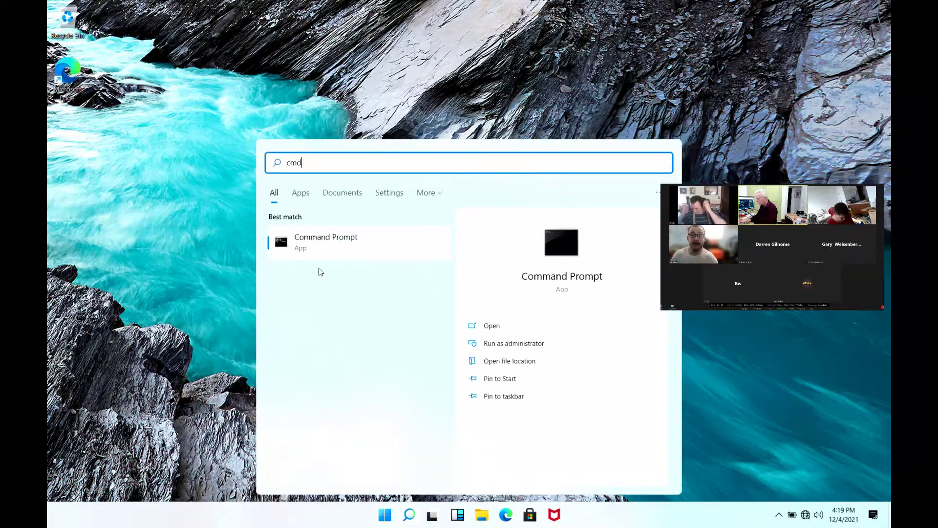
pyautogui.rightClick(311, 243)
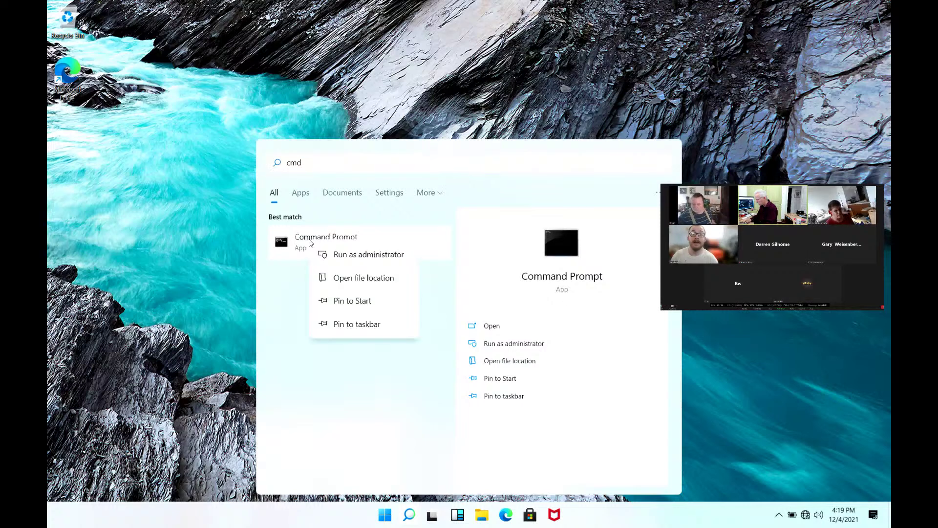
pyautogui.click(350, 257)
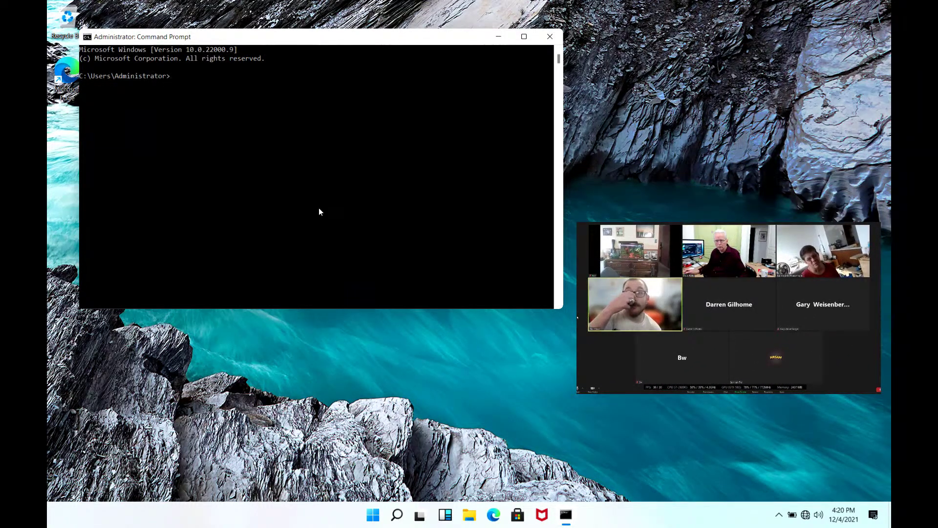
# - Write 'net user' at the administrator prompt without running it, and open the window's system menu
pyautogui.write('n')
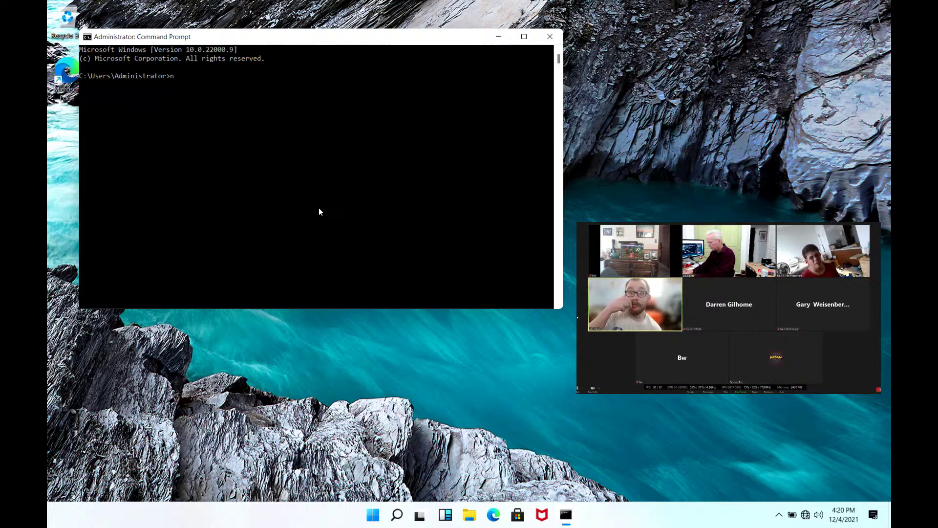
pyautogui.write('et user')
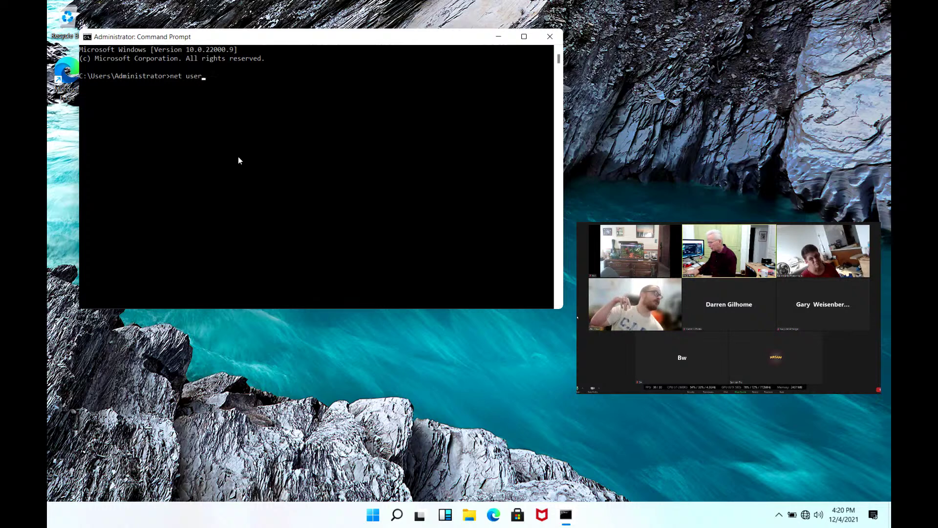
pyautogui.click(87, 40)
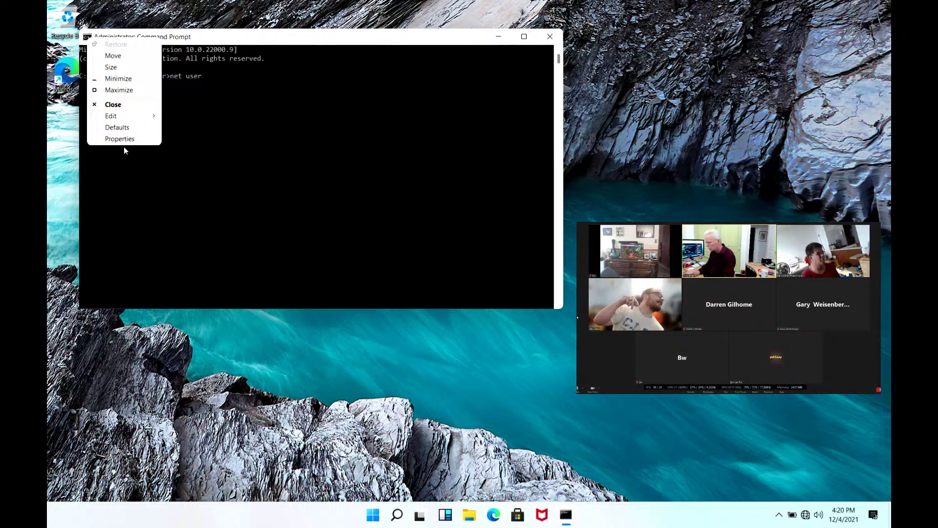
# - In the console Properties, keep the Consolas font and set its size to 36
pyautogui.click(119, 119)
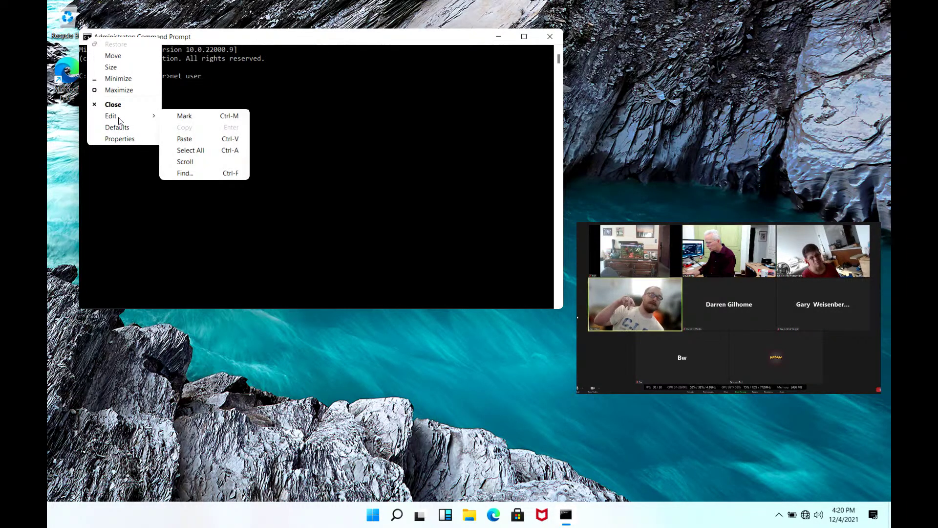
pyautogui.click(120, 139)
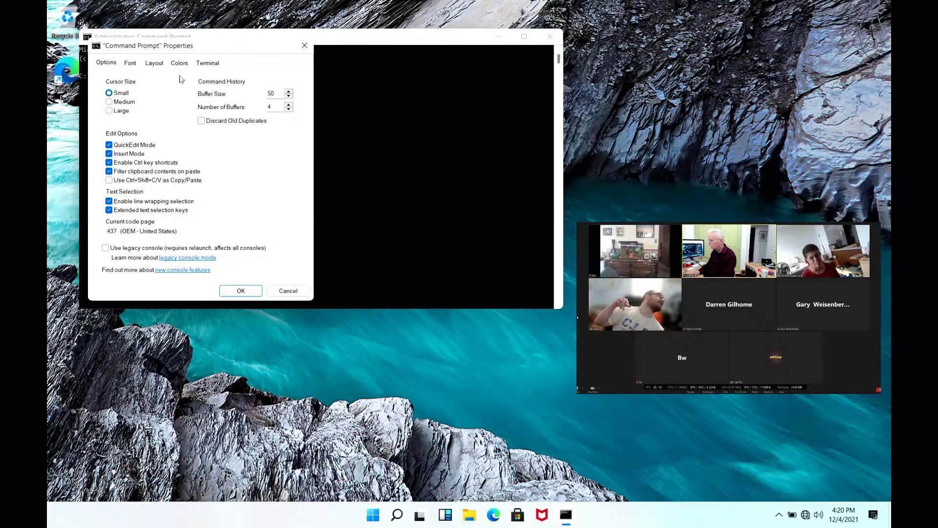
pyautogui.click(131, 64)
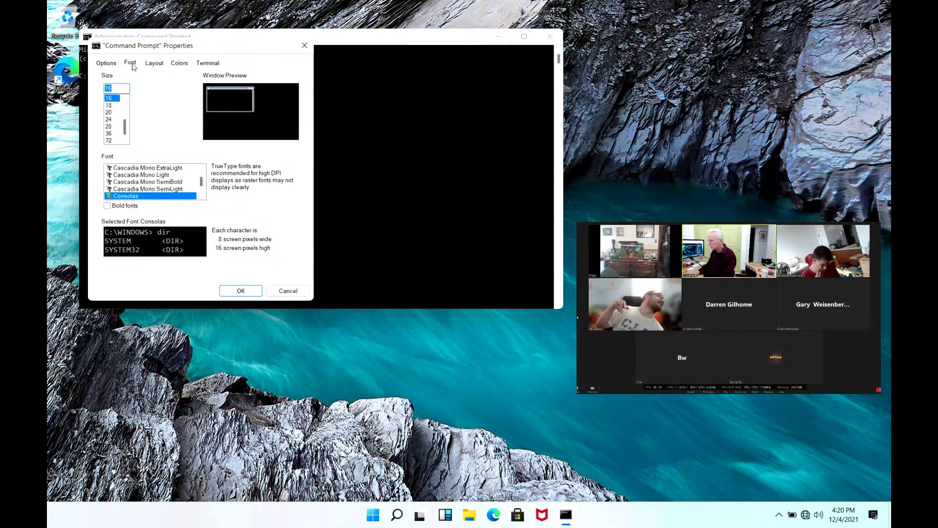
pyautogui.click(110, 136)
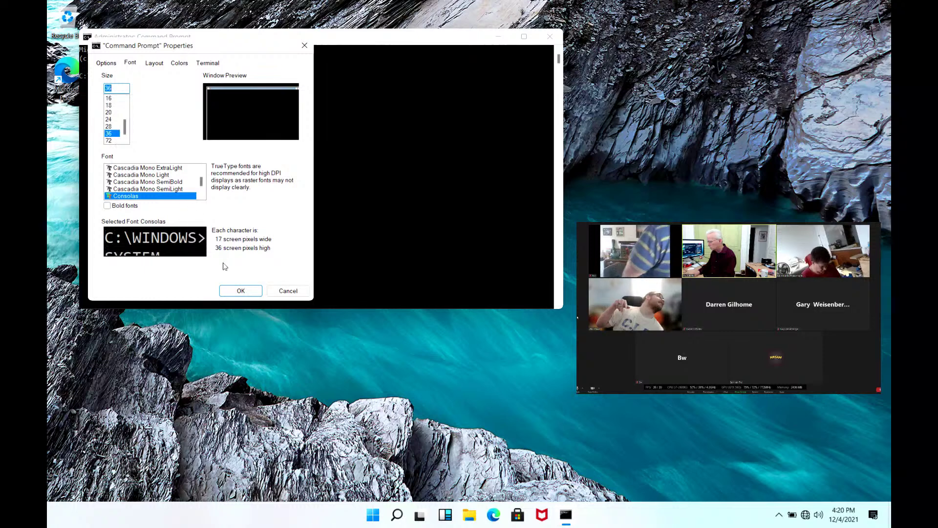
pyautogui.click(240, 290)
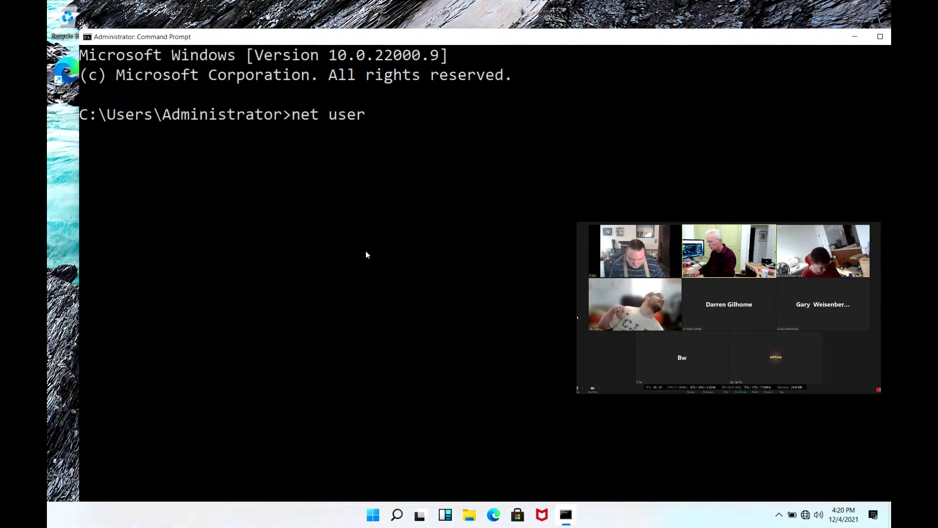
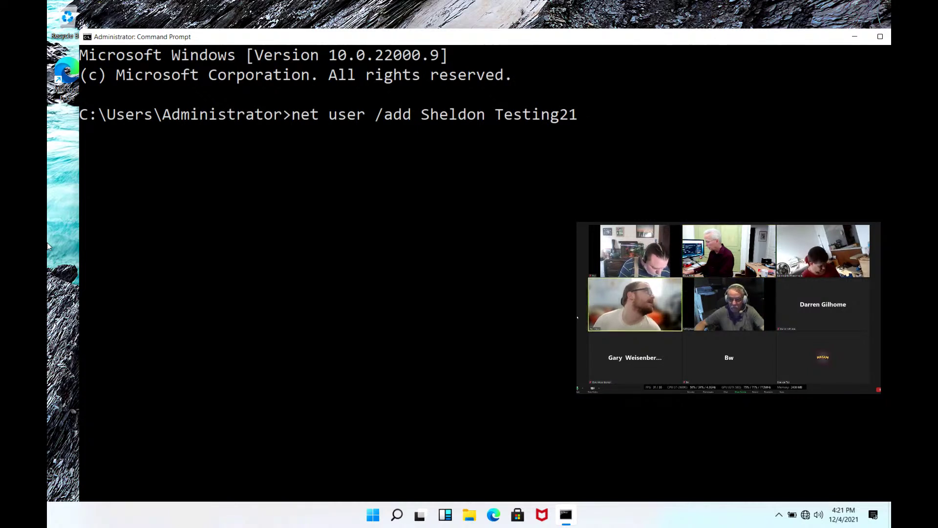
# - Run net user /add with the new account's username and password to create the user
pyautogui.press('Return')
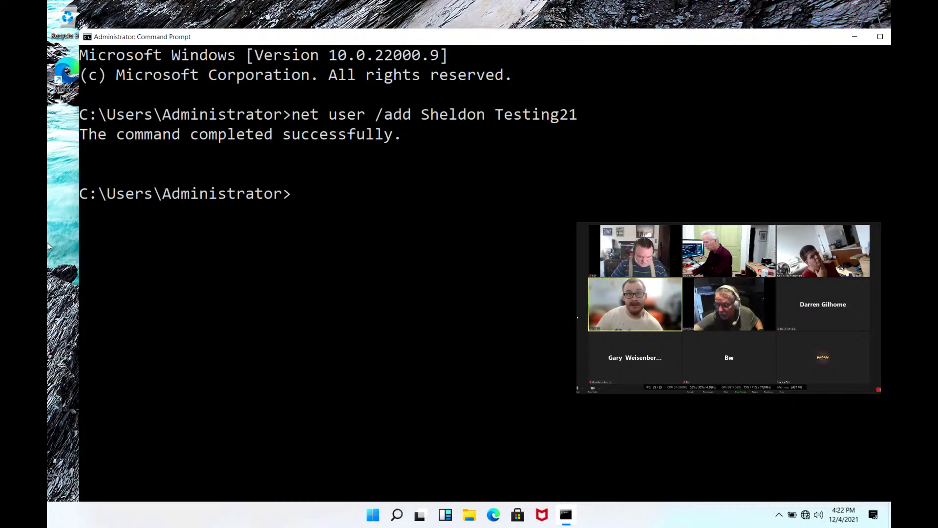
# - Enter 'net localgroup' at the new prompt, replacing 'user' with 'localgroup', without running it
pyautogui.write('net user')
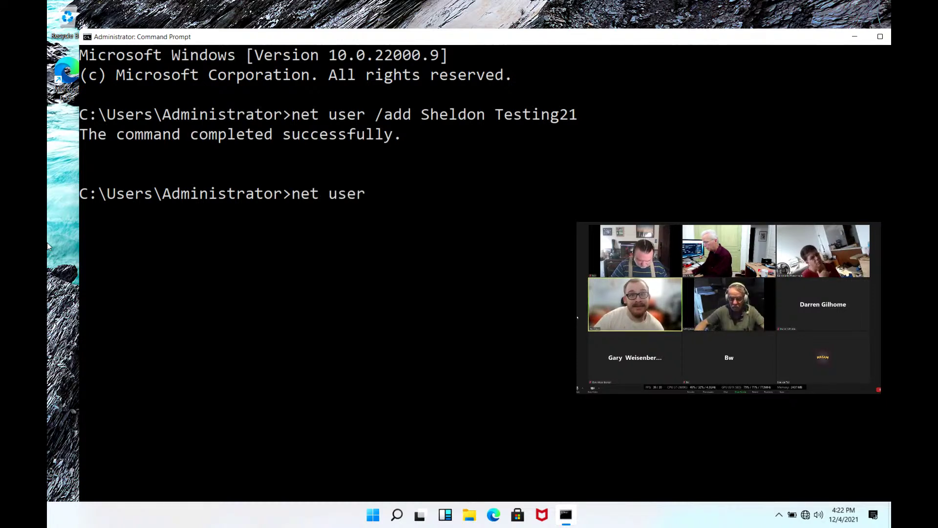
pyautogui.press('BackSpace')
pyautogui.press('BackSpace')
pyautogui.press('BackSpace')
pyautogui.press('BackSpace')
pyautogui.press('BackSpace')
pyautogui.write('local')
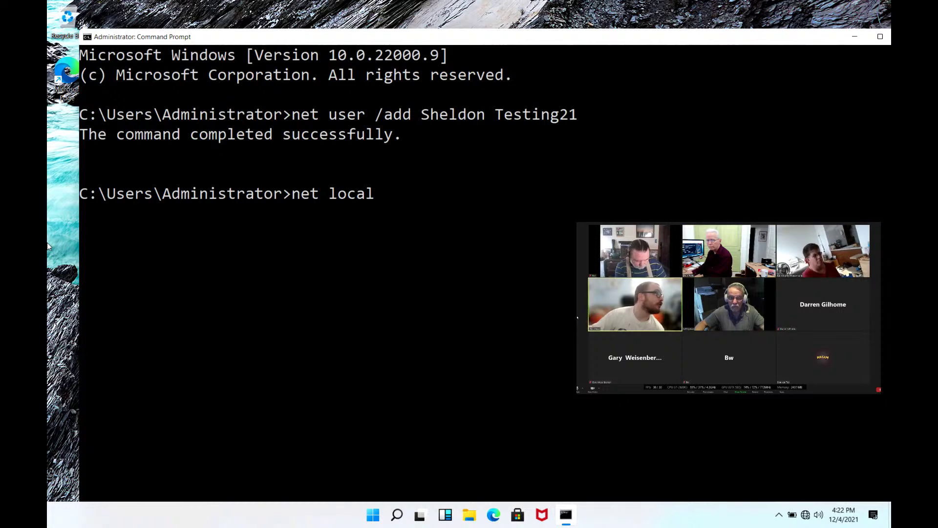
pyautogui.write('group')
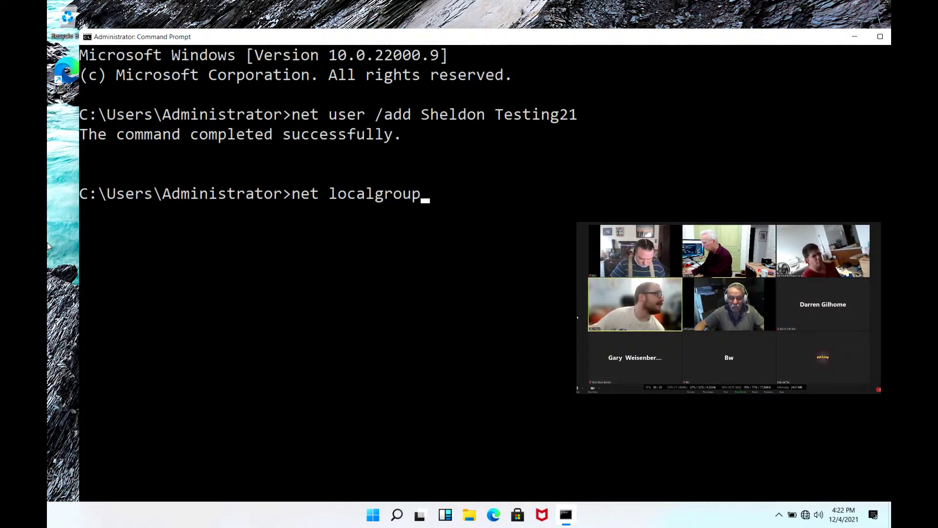
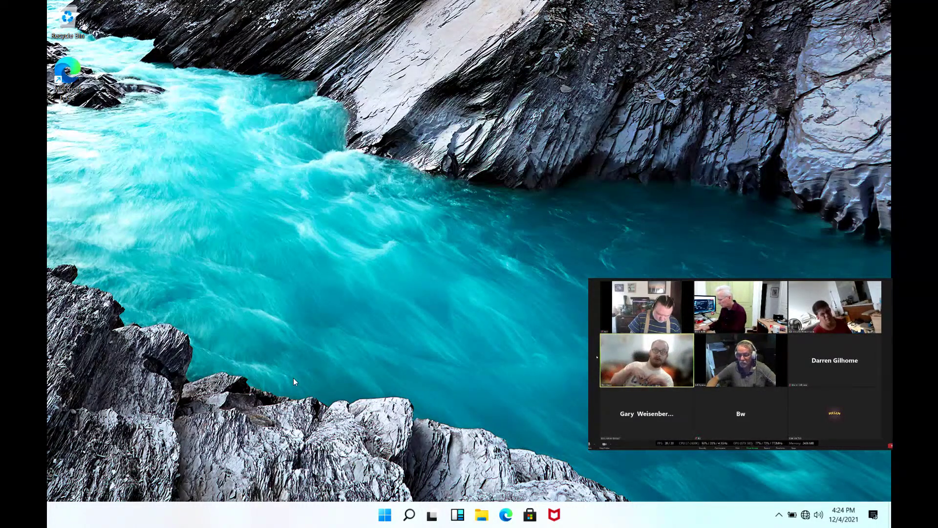
# - Open a new File Explorer window and expand This PC, OS (C:) and Windows in the navigation pane
pyautogui.press('super+e')
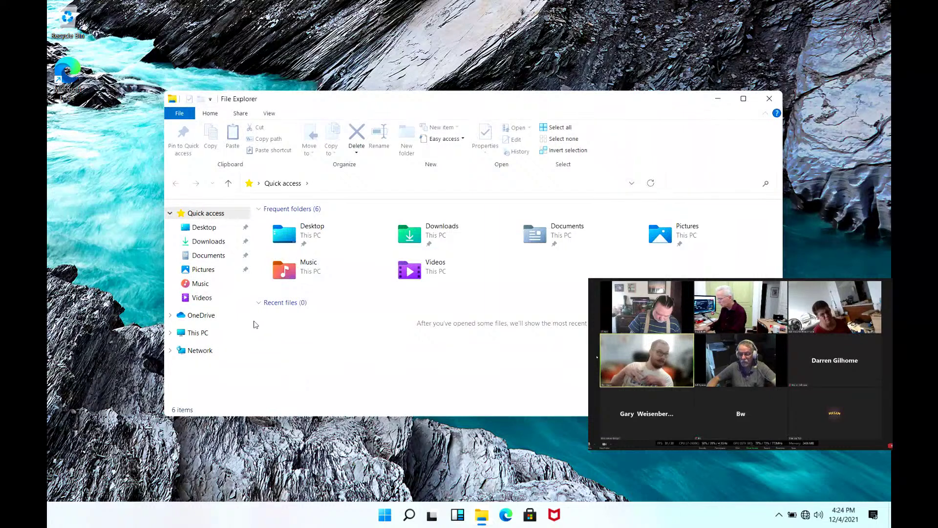
pyautogui.click(170, 333)
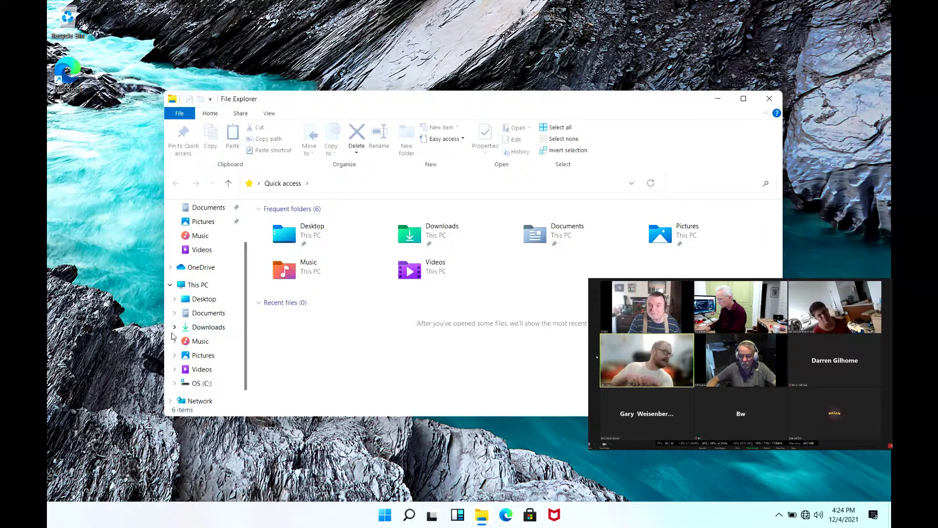
pyautogui.click(174, 383)
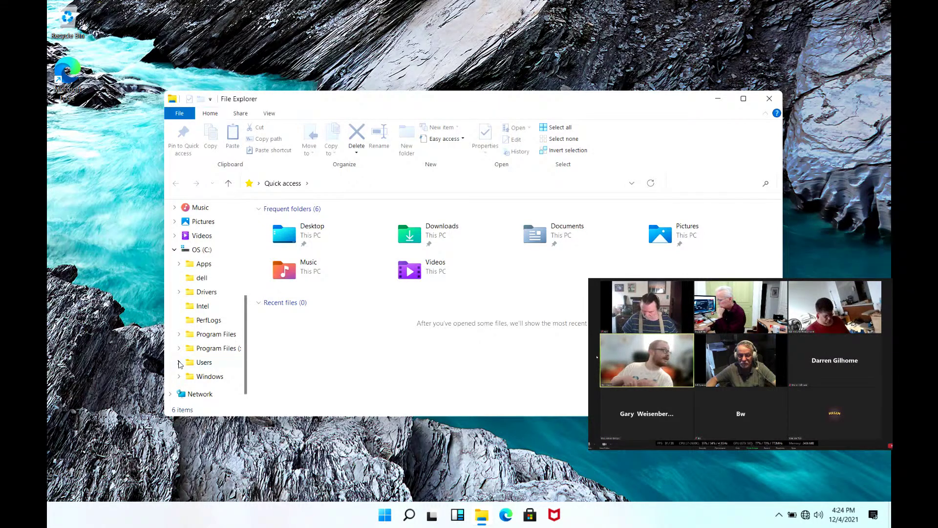
pyautogui.click(177, 375)
pyautogui.scroll(-8, 177, 375)
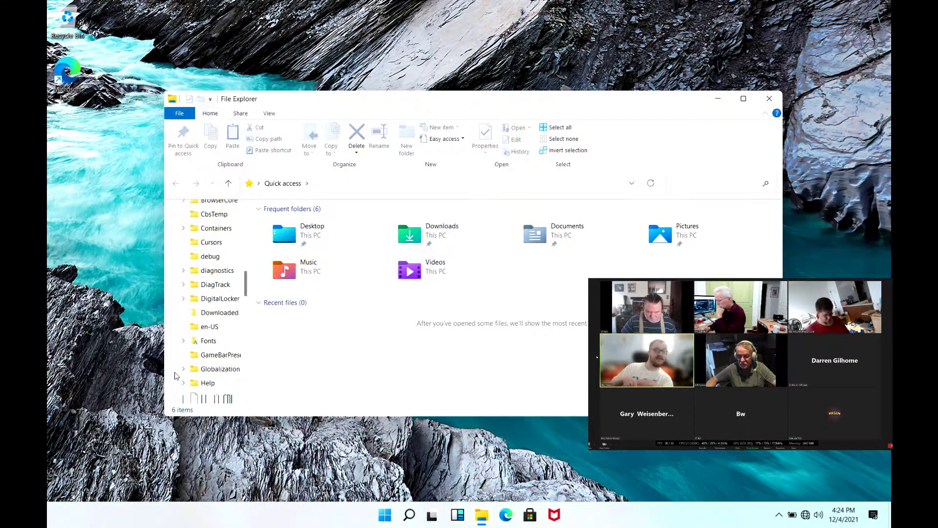
pyautogui.scroll(-5, 177, 376)
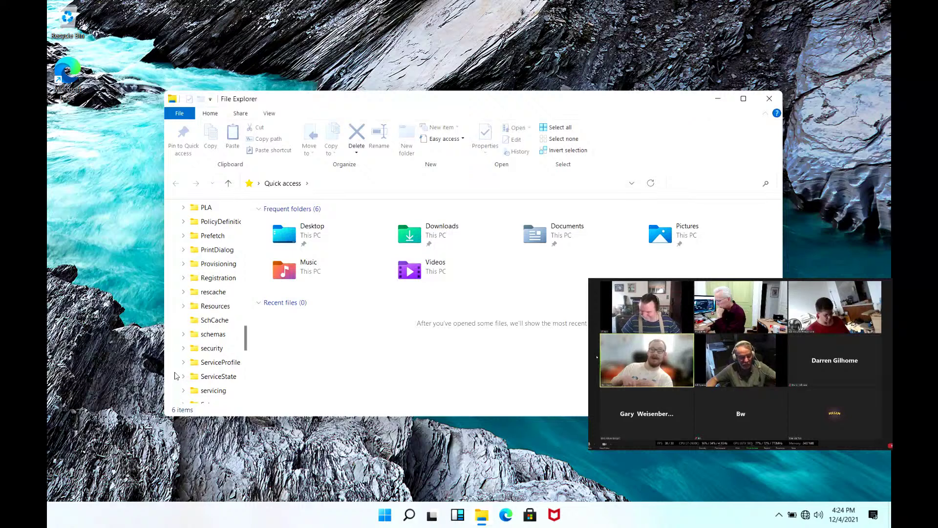
pyautogui.scroll(-2, 210, 376)
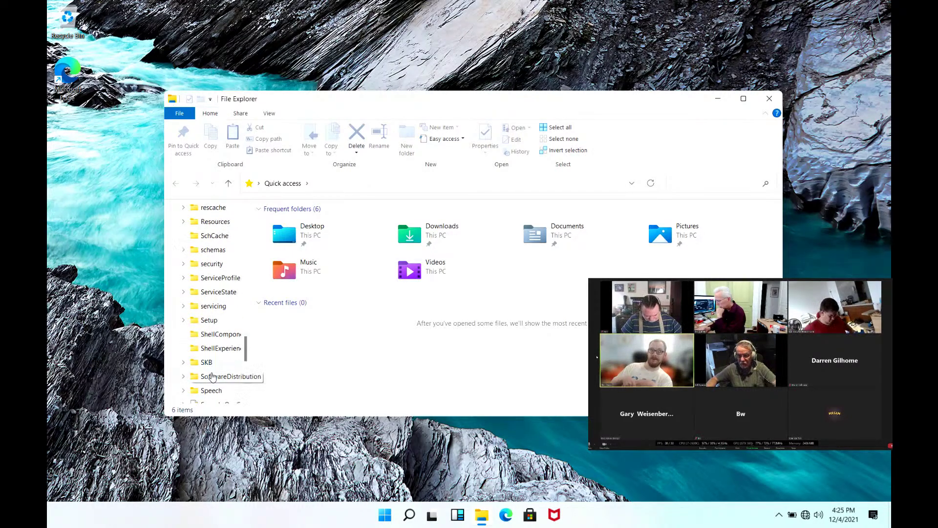
# - Expand System32 and scroll its subfolders down to Sysprep
pyautogui.rightClick(211, 367)
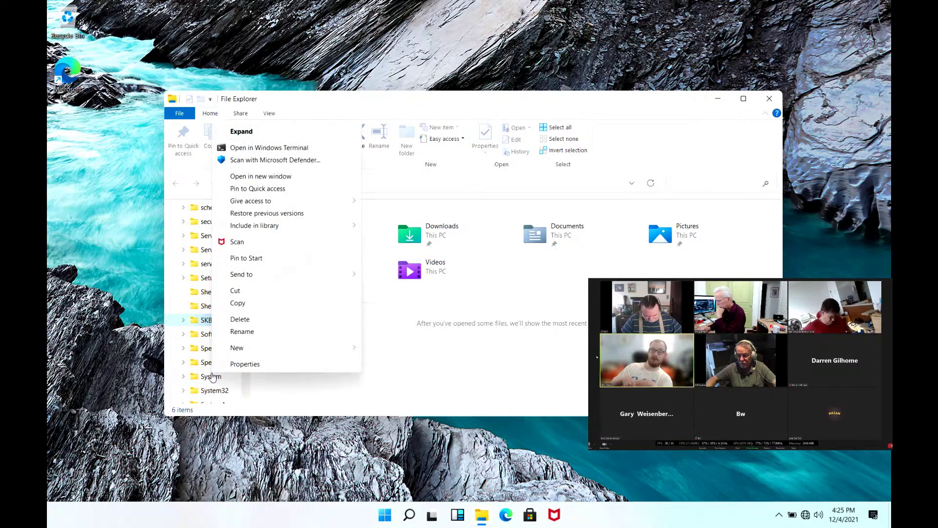
pyautogui.click(184, 391)
pyautogui.scroll(-6, 216, 370)
pyautogui.scroll(-20, 215, 370)
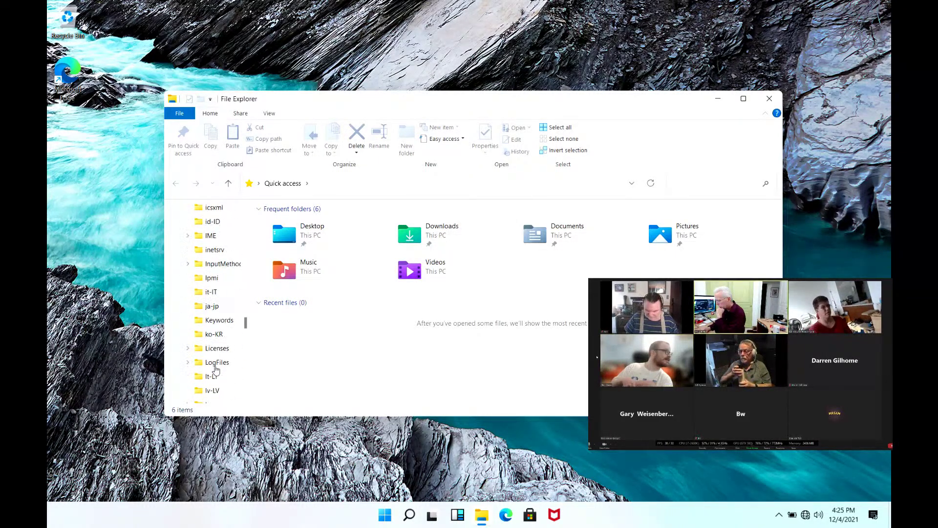
pyautogui.scroll(-2, 217, 370)
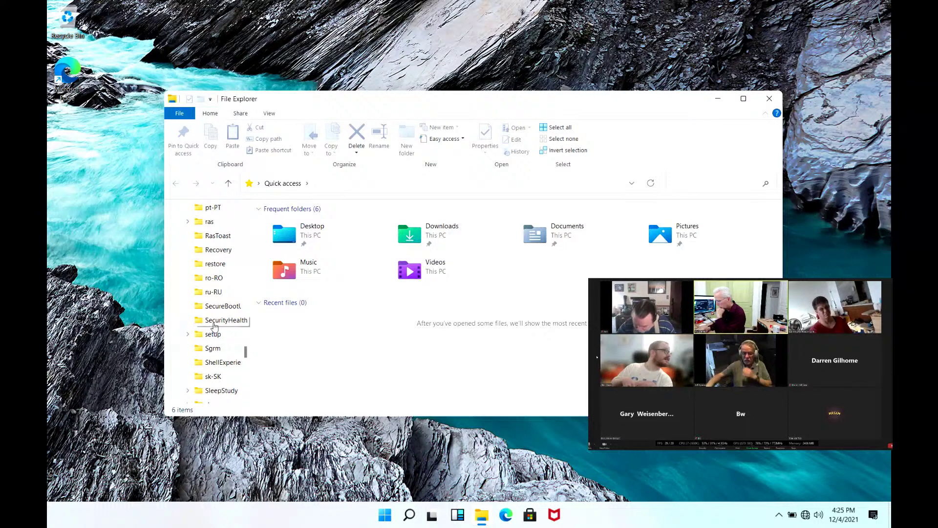
pyautogui.scroll(-2, 217, 371)
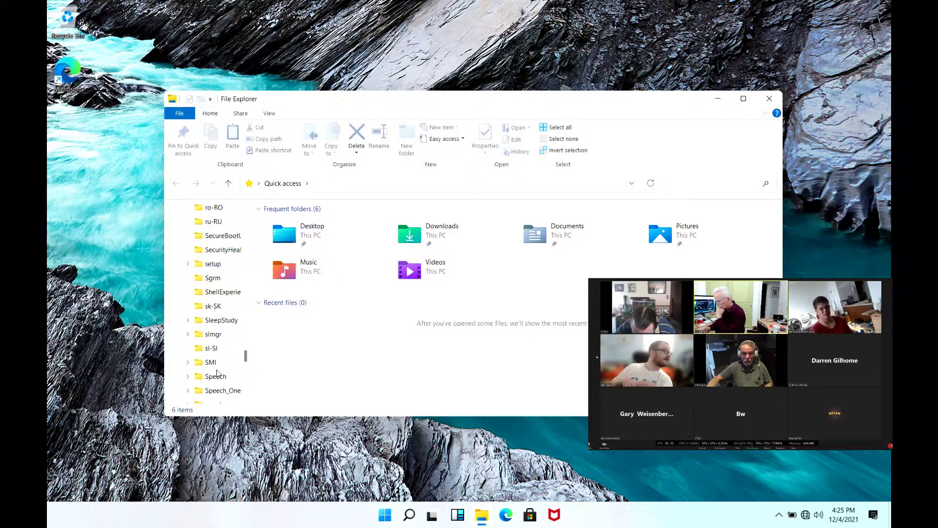
pyautogui.scroll(-2, 218, 374)
pyautogui.scroll(-3, 218, 374)
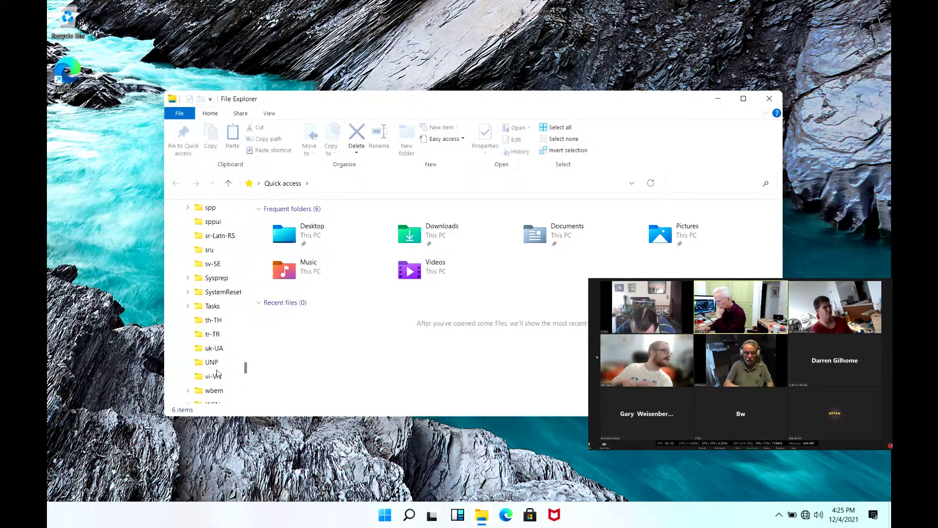
# - Launch sysprep.exe from the Sysprep folder and run it with the OOBE cleanup action and Reboot
pyautogui.click(214, 279)
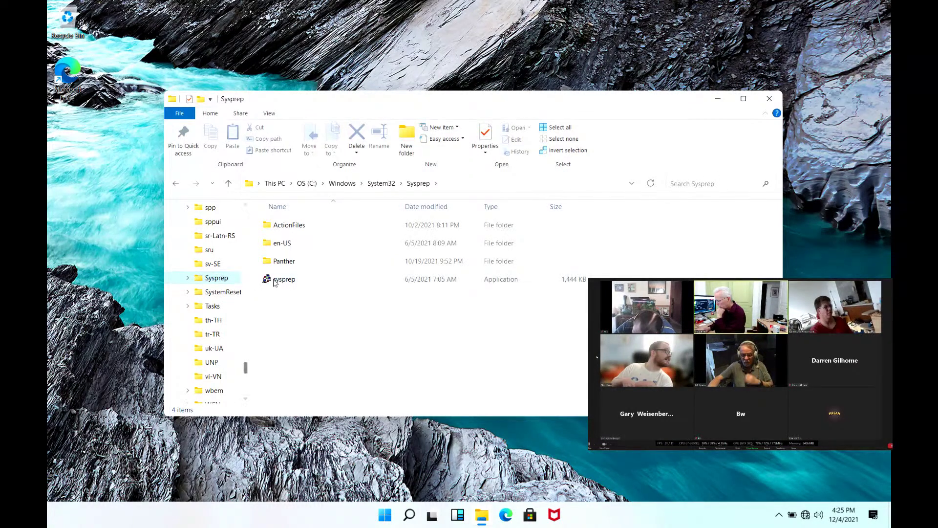
pyautogui.moveTo(303, 283)
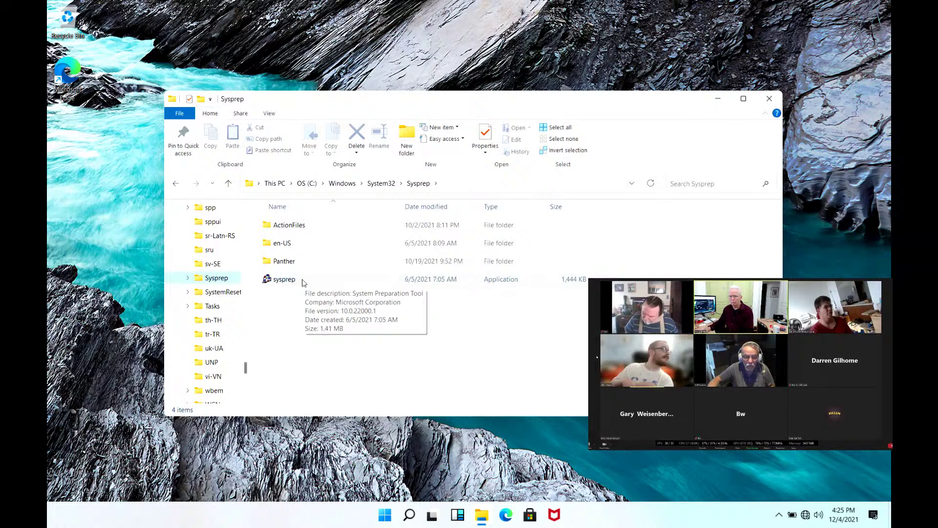
pyautogui.doubleClick(304, 281)
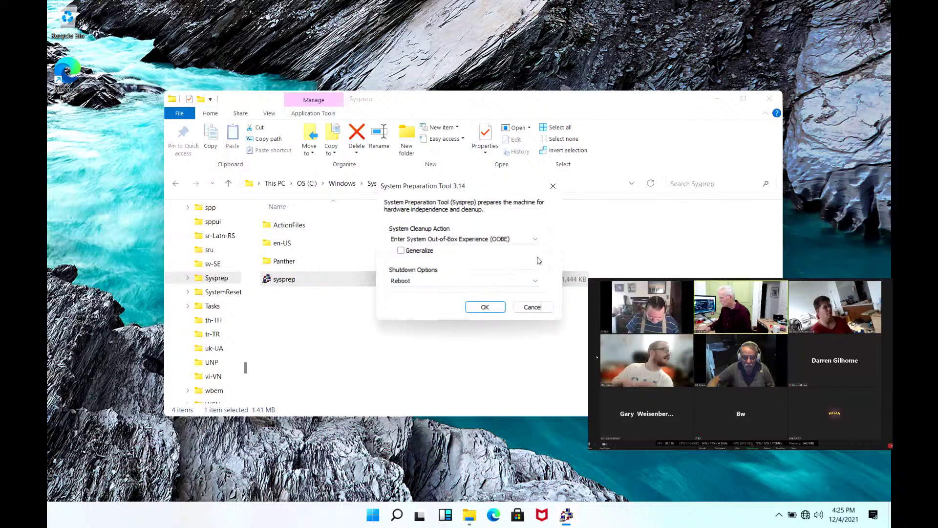
pyautogui.click(537, 239)
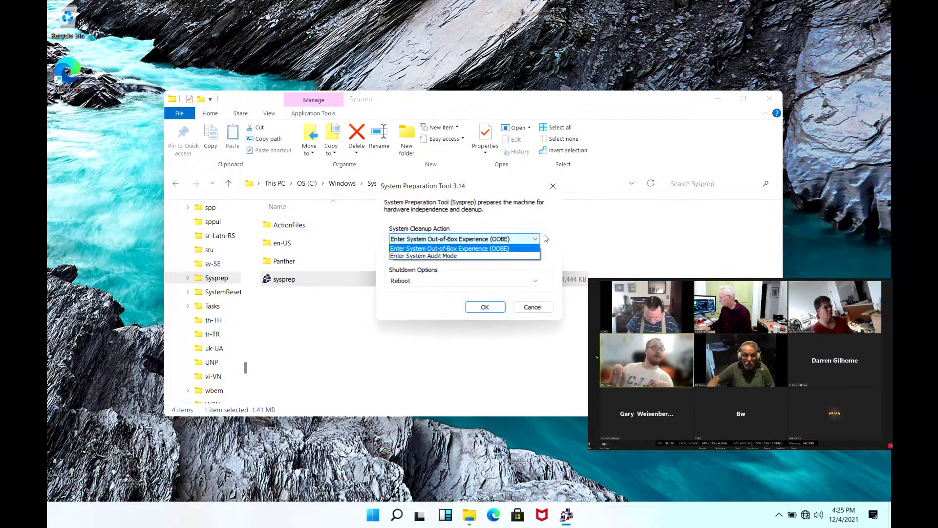
pyautogui.click(550, 235)
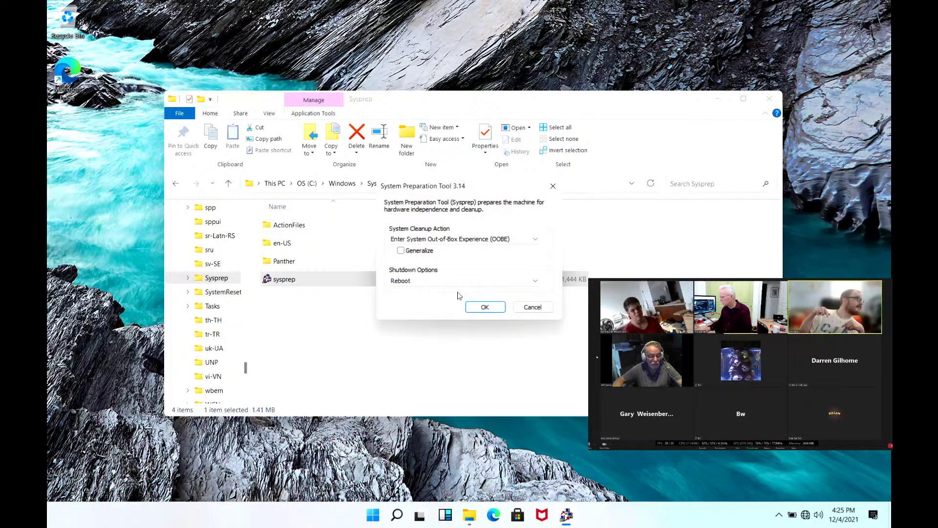
pyautogui.click(483, 307)
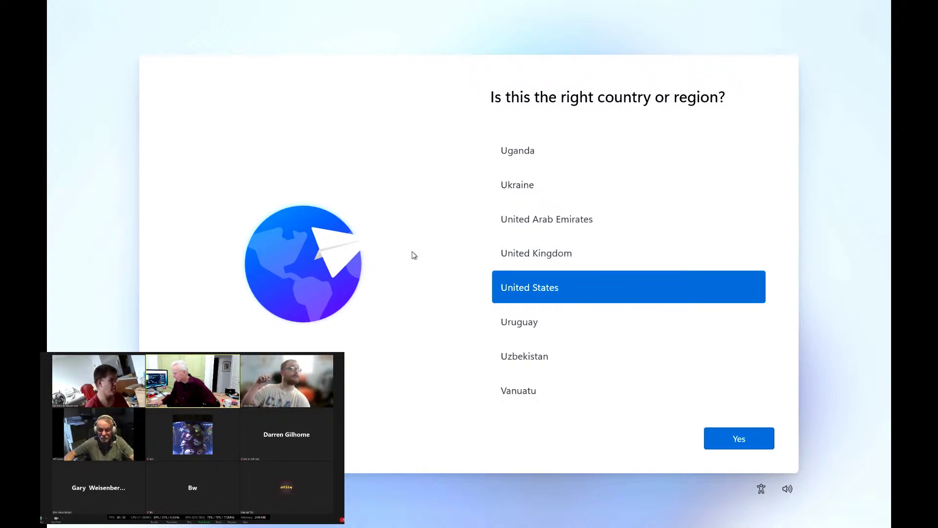
# - Confirm United States as the region, accept the US keyboard layout and skip a second layout
pyautogui.click(739, 443)
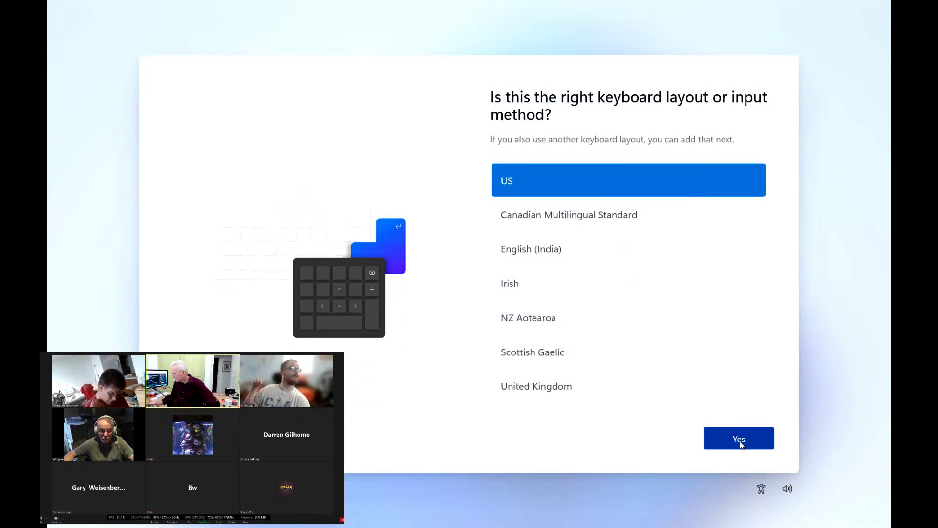
pyautogui.click(740, 443)
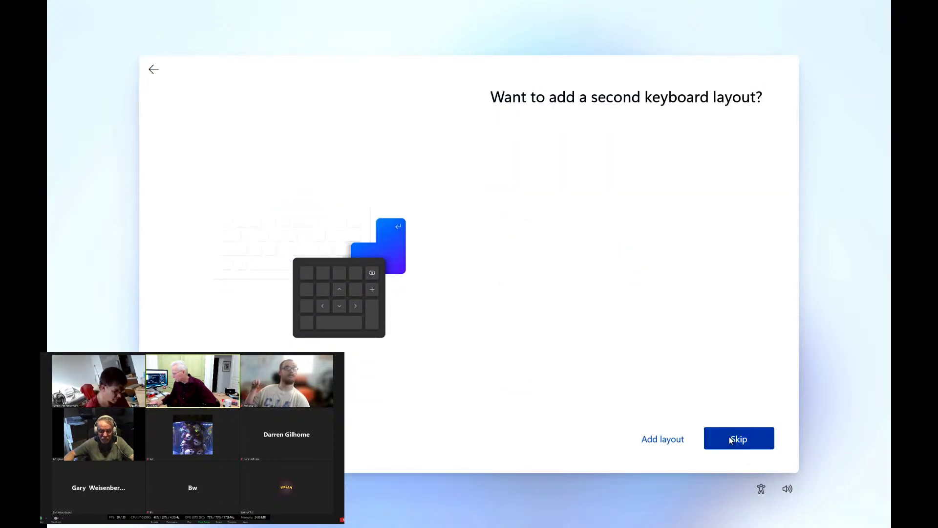
pyautogui.click(734, 439)
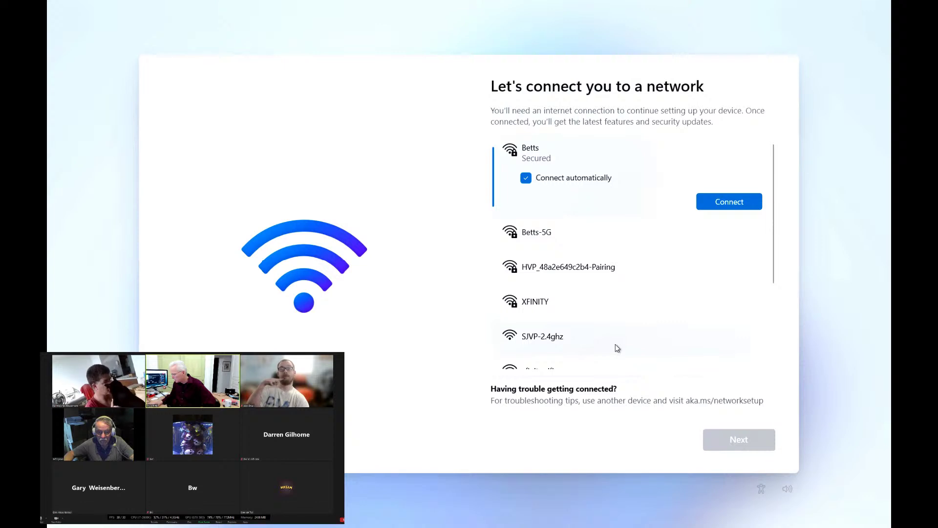
# - Connect to the open SJVP-2.4ghz Wi-Fi network
pyautogui.click(579, 340)
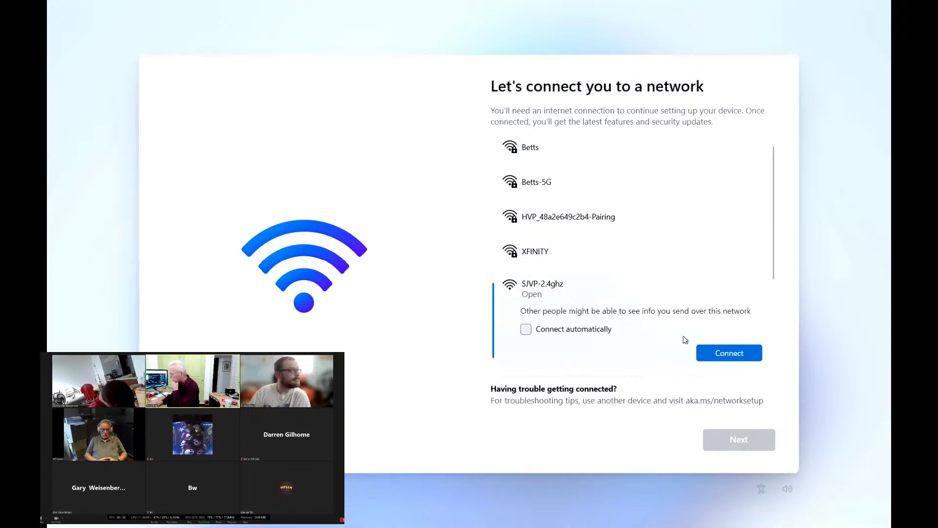
pyautogui.click(726, 355)
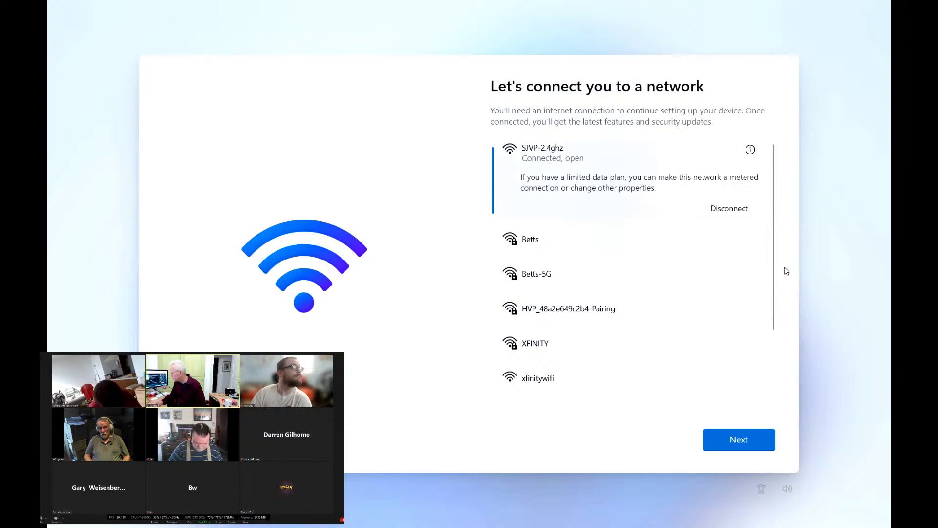
# - Continue past the network page to the License Agreement screen
pyautogui.click(754, 442)
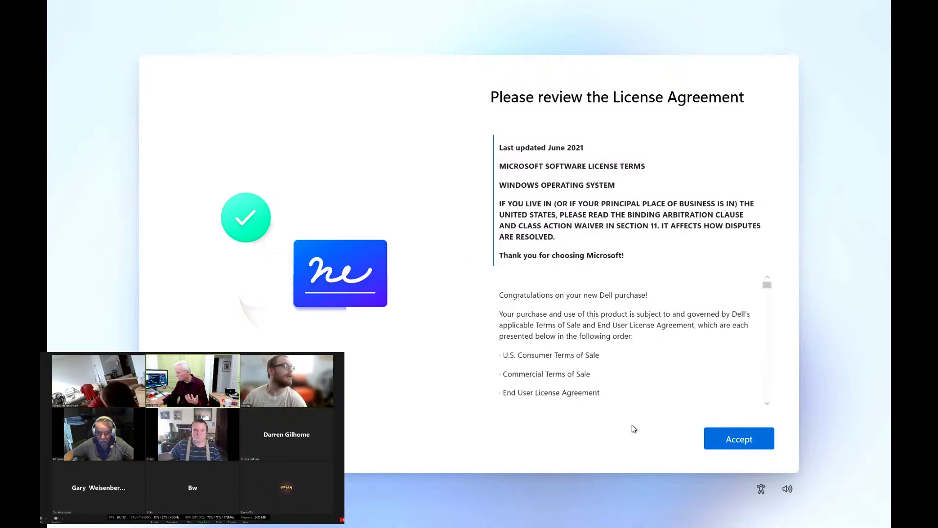
# - Accept the Windows 11 license agreement
pyautogui.click(726, 437)
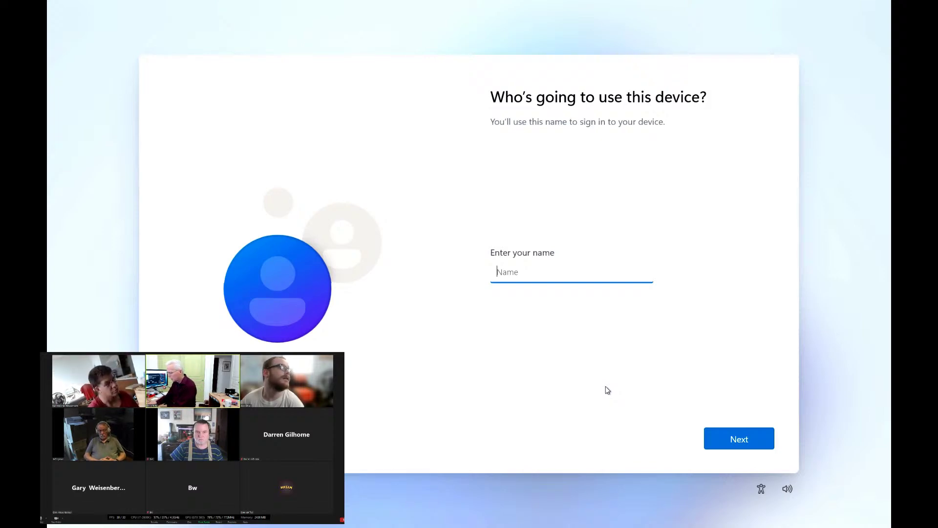
# - Enter the user's name in the 'Who's going to use this device?' name field
pyautogui.write('Doug')
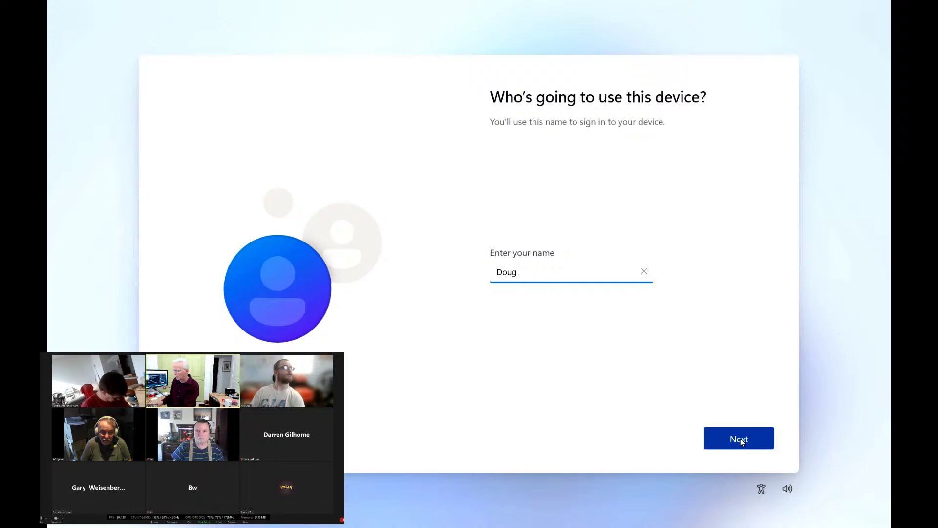
# - Submit the name, enter the account password and reveal it to check it
pyautogui.click(740, 438)
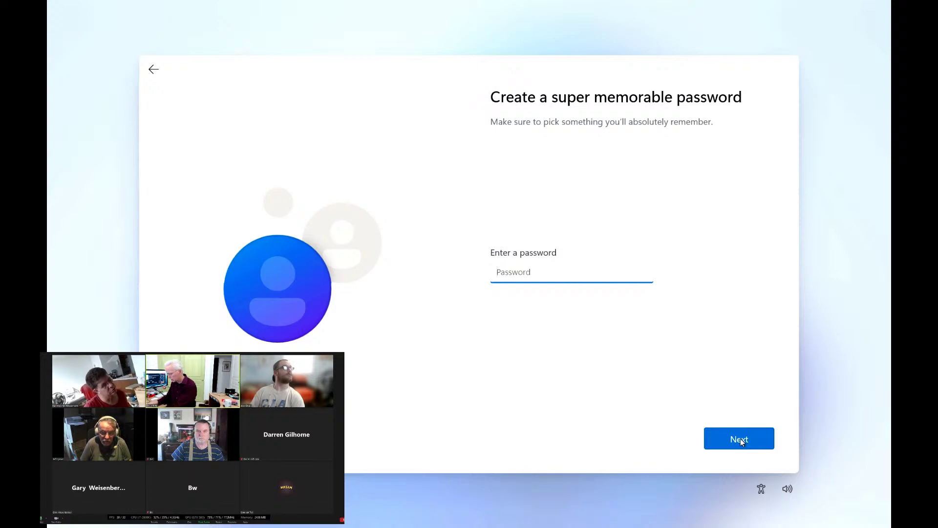
pyautogui.write('•••••••')
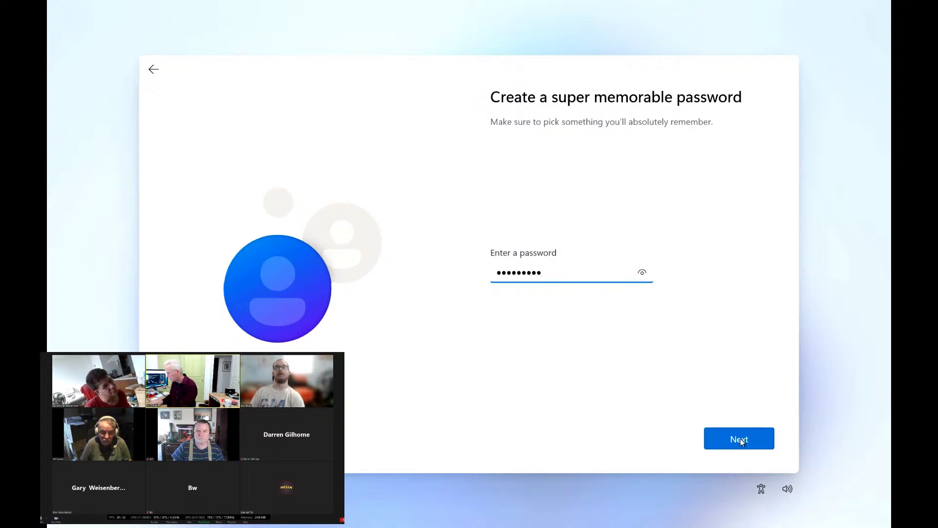
pyautogui.click(643, 275)
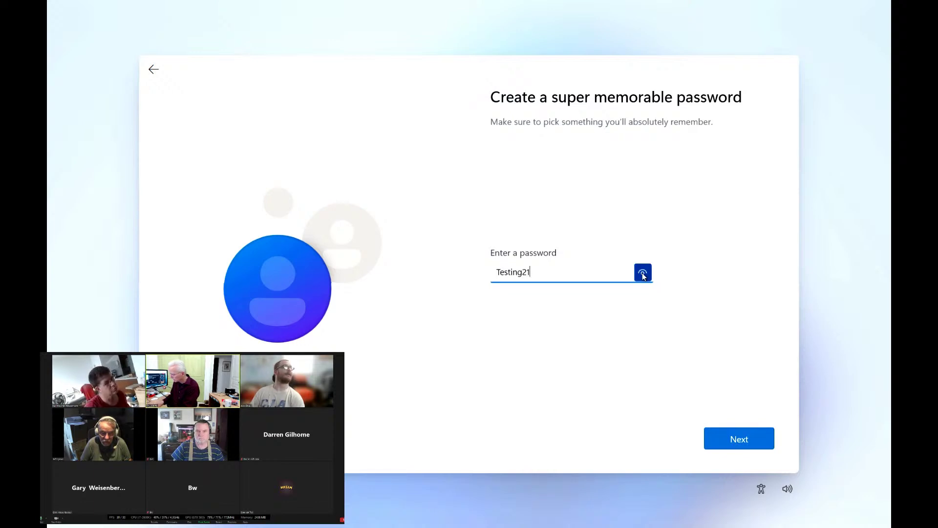
# - Hide the password, then re-enter the same password as confirmation and reveal it to verify
pyautogui.click(698, 304)
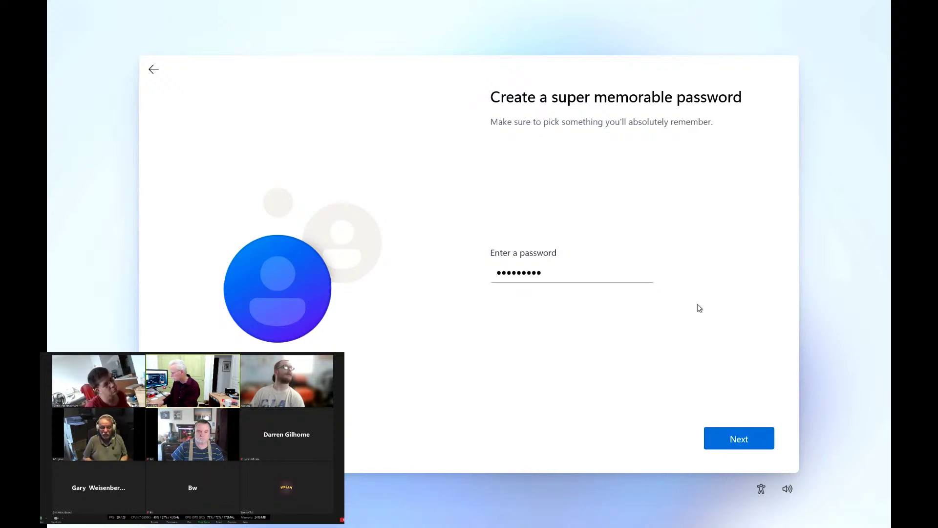
pyautogui.click(739, 437)
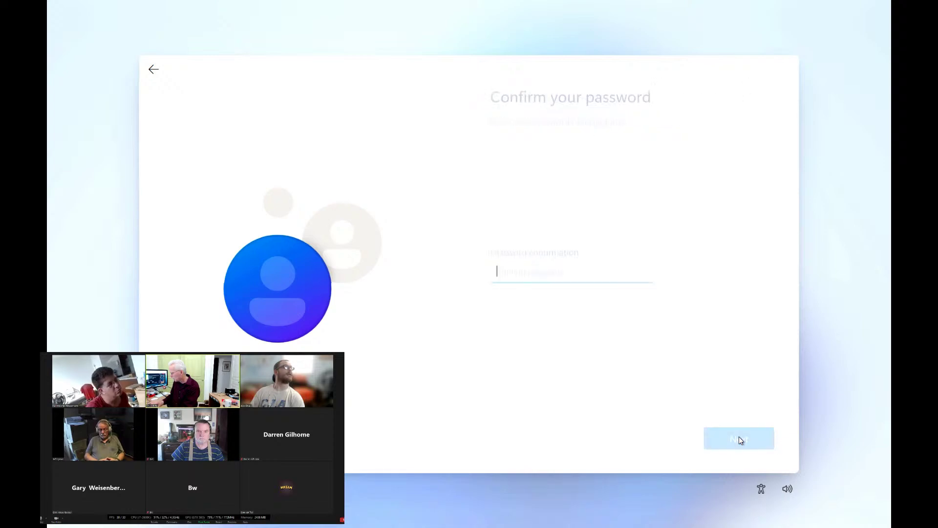
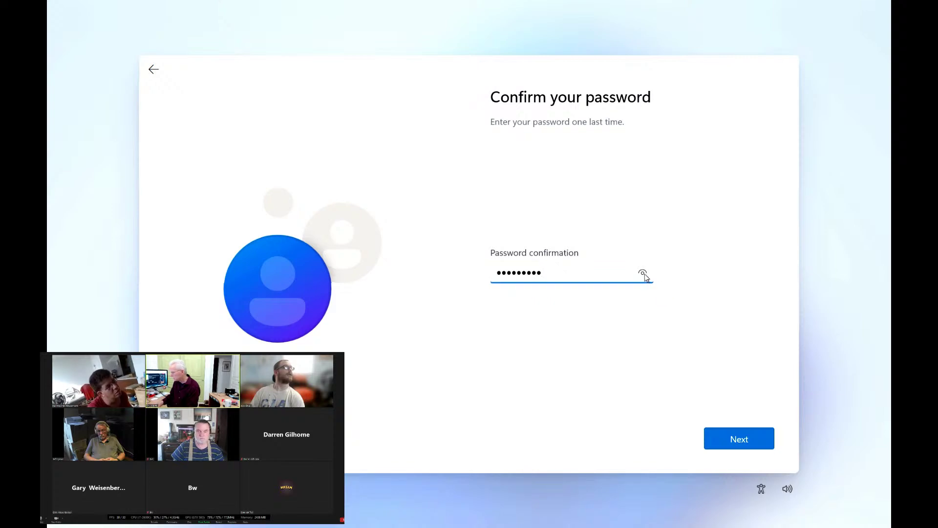
pyautogui.moveTo(644, 274); pyautogui.dragTo(742, 438)
# - Submit the confirmed password to reach the 'Now add security questions' page
pyautogui.click(743, 439)
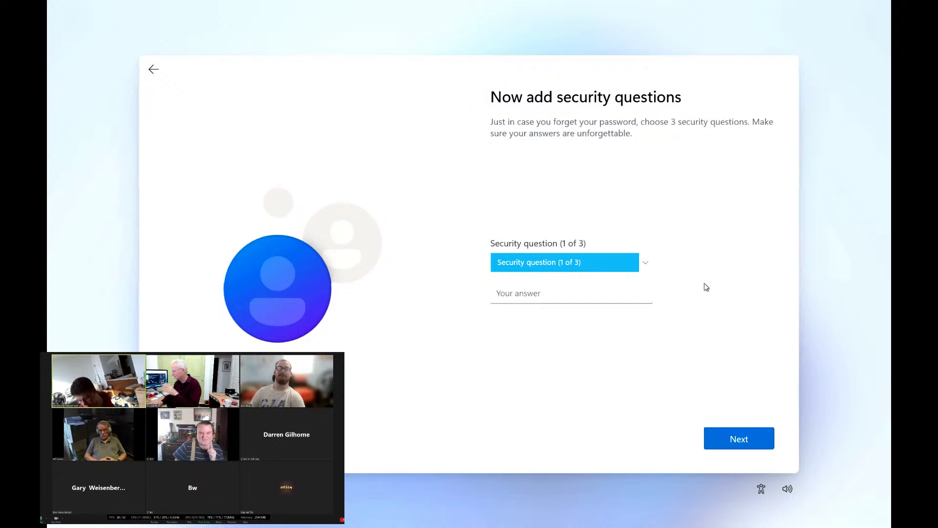
# - Choose the first pet's name as the first security question, enter an answer, and continue
pyautogui.click(646, 265)
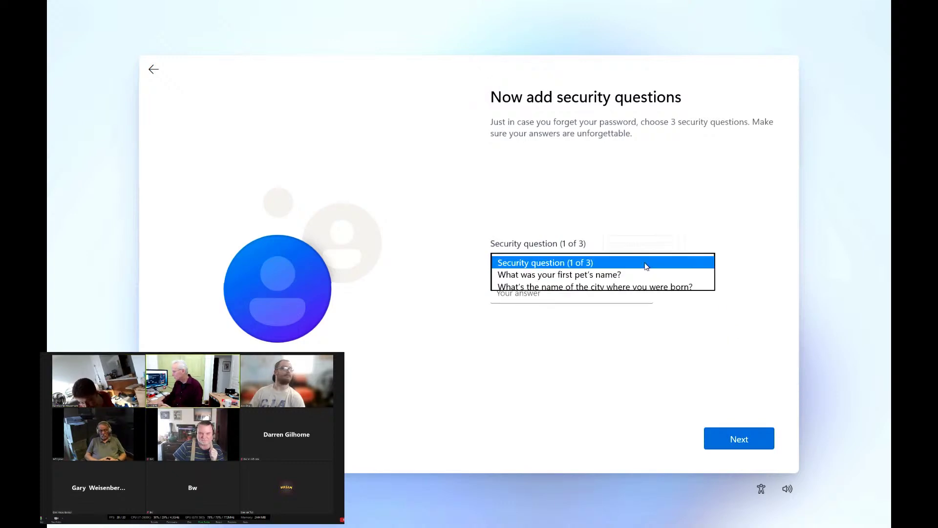
pyautogui.click(611, 276)
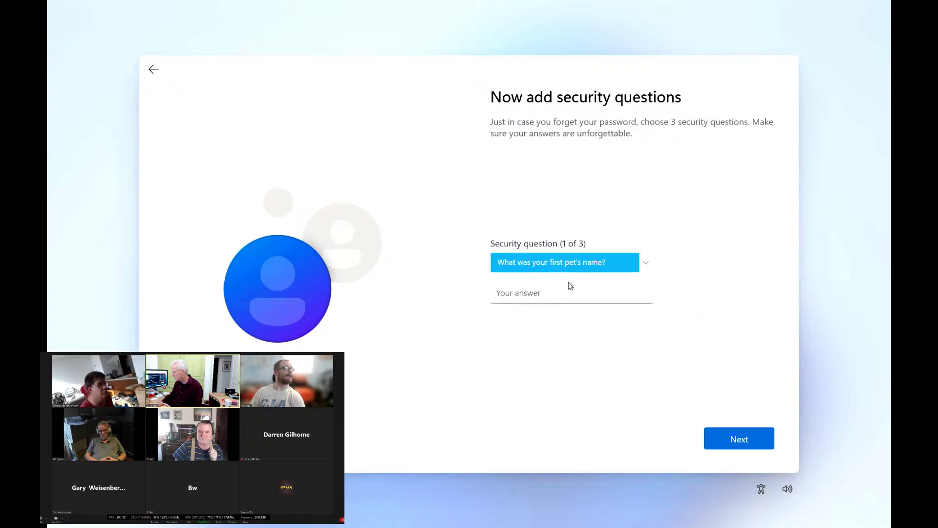
pyautogui.click(556, 294)
pyautogui.write('a')
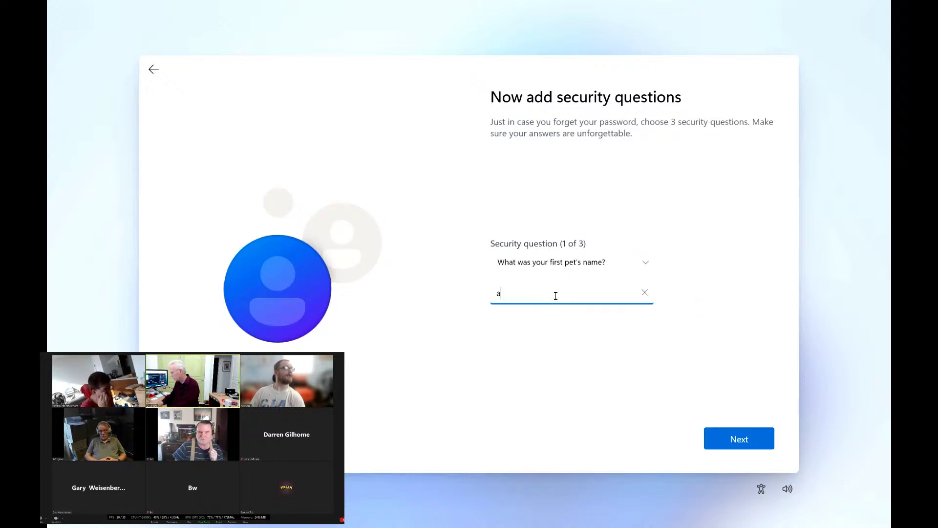
pyautogui.click(735, 440)
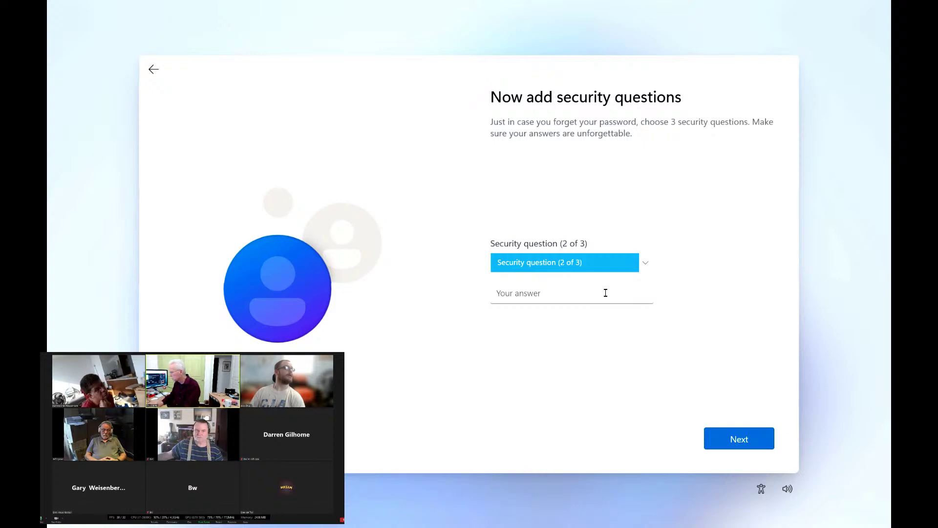
# - Set the second security question to the city where you were born, with an answer
pyautogui.click(575, 300)
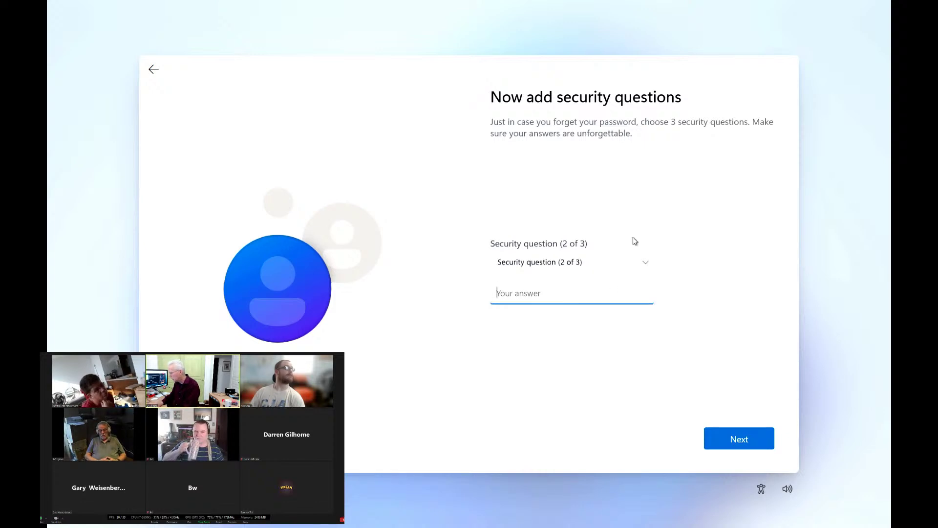
pyautogui.click(643, 264)
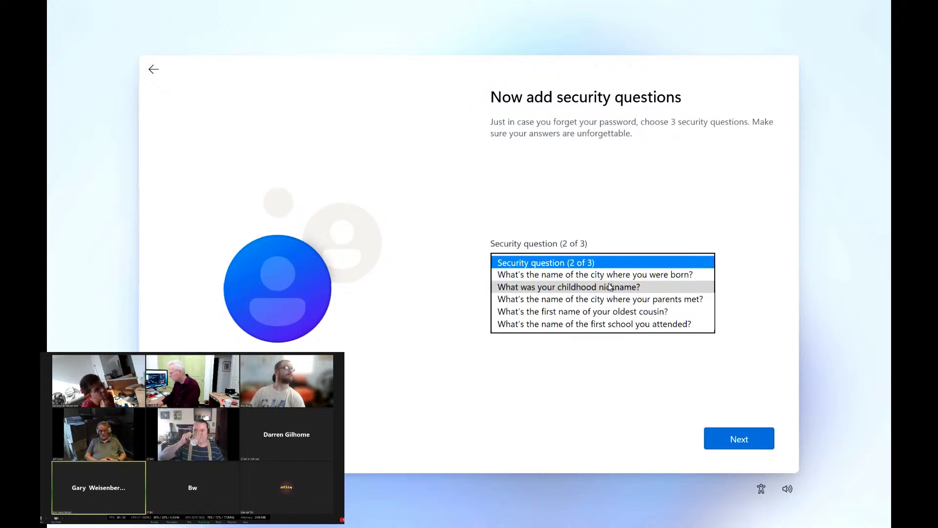
pyautogui.click(610, 275)
pyautogui.click(572, 291)
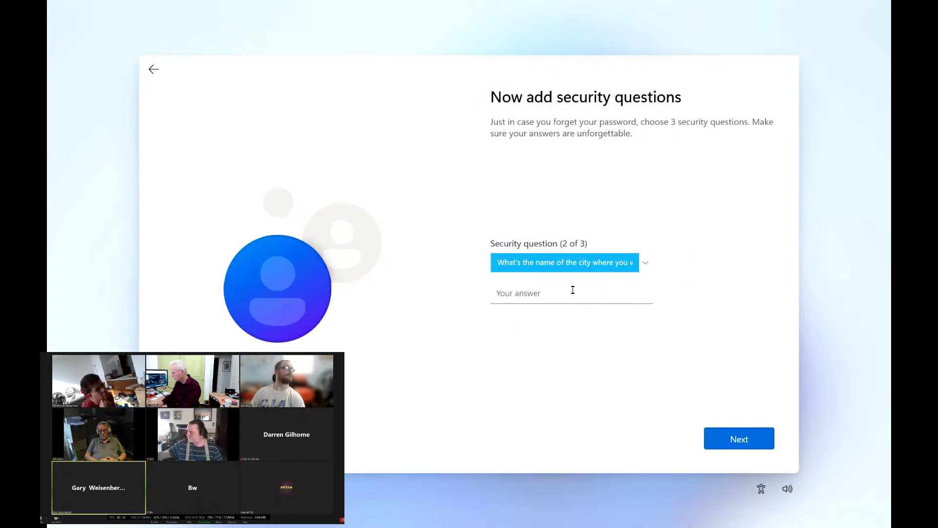
pyautogui.write('a')
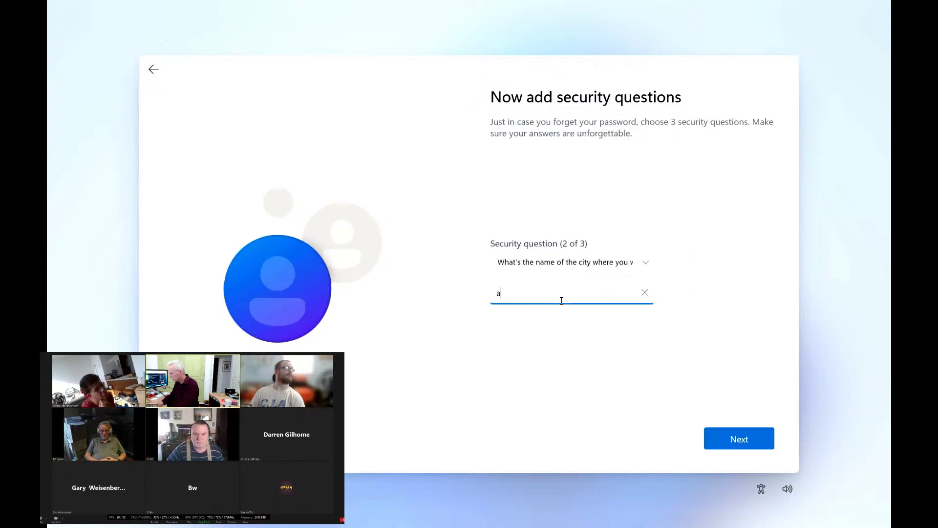
pyautogui.click(735, 433)
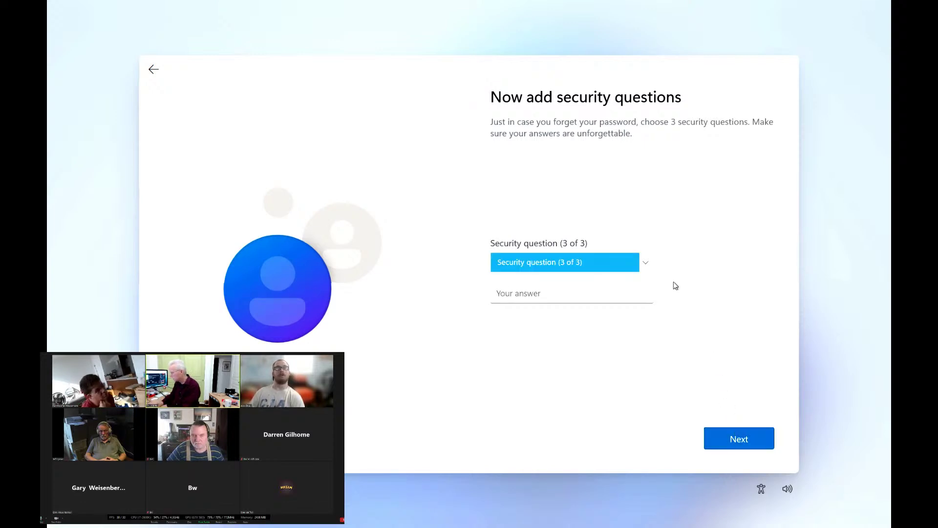
# - Set the third security question to the childhood nickname, answer it, and submit
pyautogui.click(645, 263)
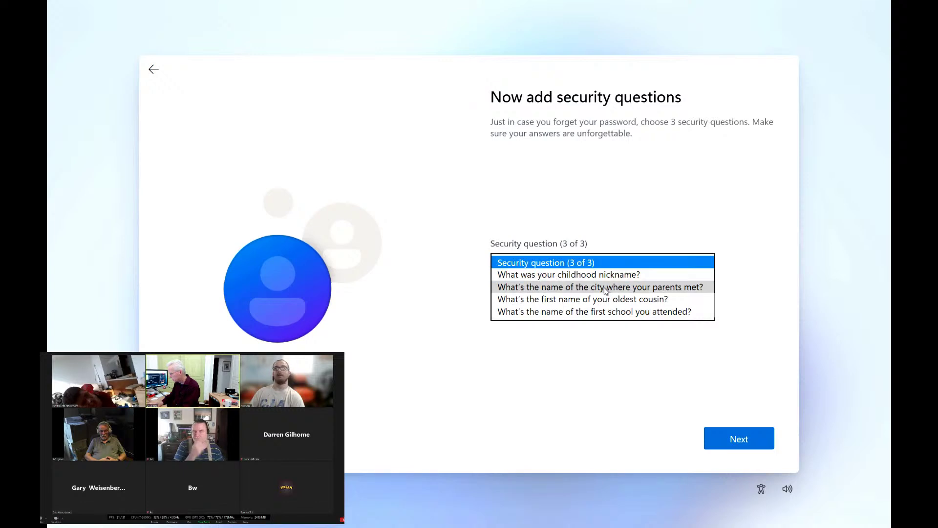
pyautogui.click(589, 276)
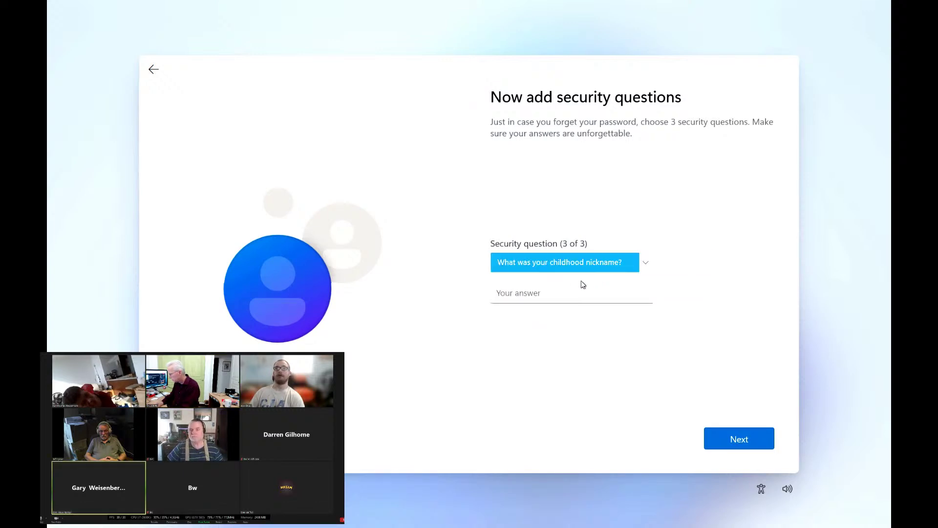
pyautogui.click(555, 294)
pyautogui.write('a')
pyautogui.click(738, 439)
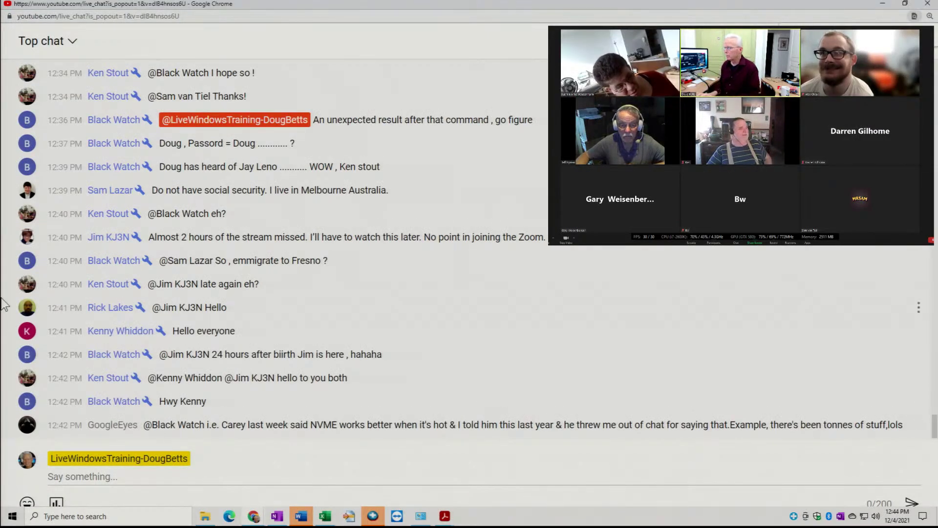
pyautogui.scroll(20, 344, 277)
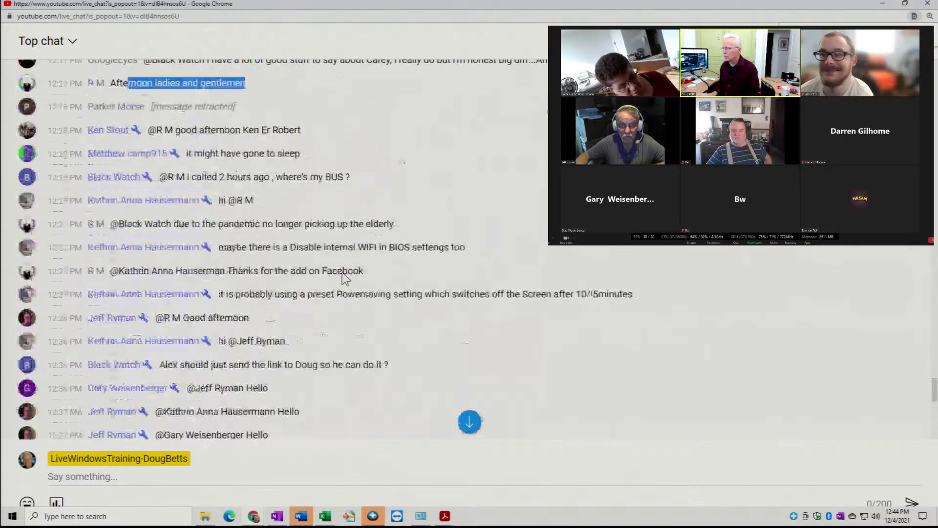
pyautogui.scroll(-3, 345, 279)
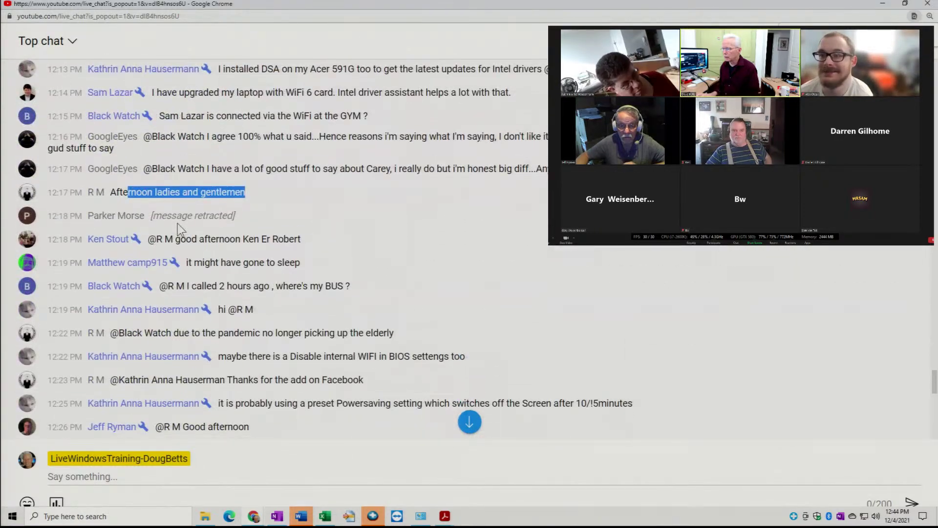
pyautogui.scroll(-1, 196, 224)
pyautogui.scroll(-1, 190, 205)
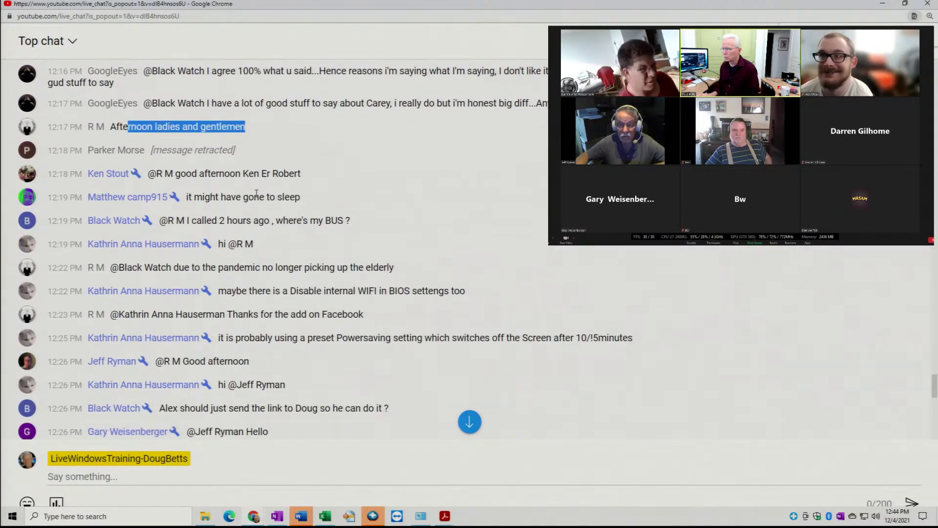
pyautogui.scroll(-2, 234, 163)
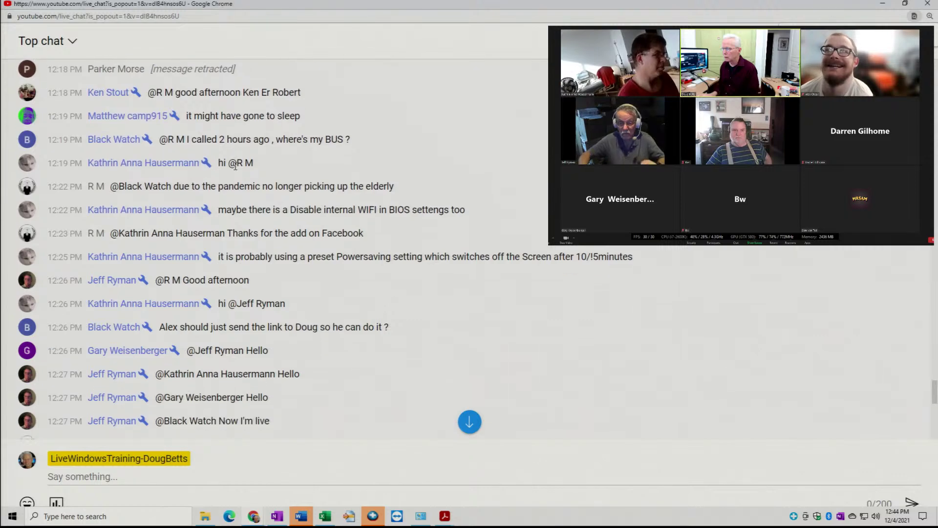
pyautogui.scroll(-1, 288, 180)
pyautogui.scroll(-3, 294, 177)
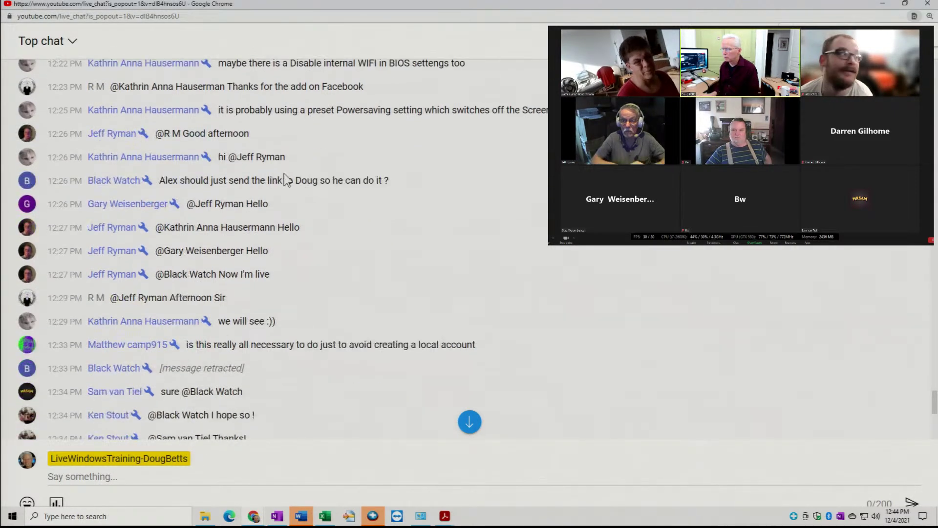
pyautogui.scroll(-3, 279, 180)
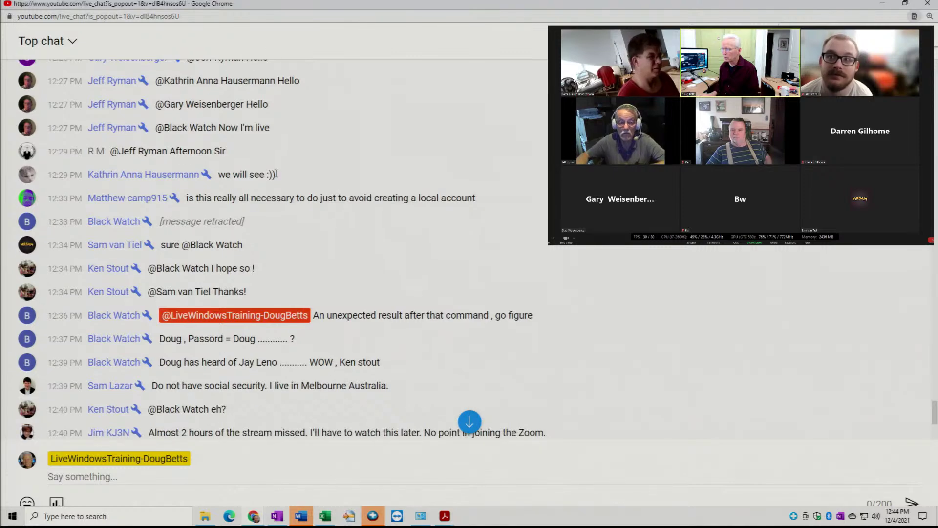
pyautogui.scroll(-1, 276, 180)
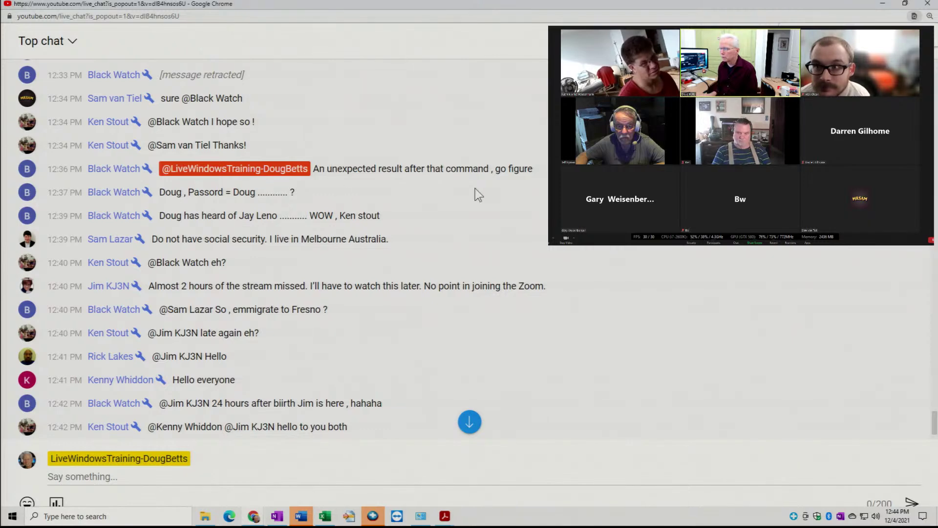
pyautogui.scroll(-2, 405, 186)
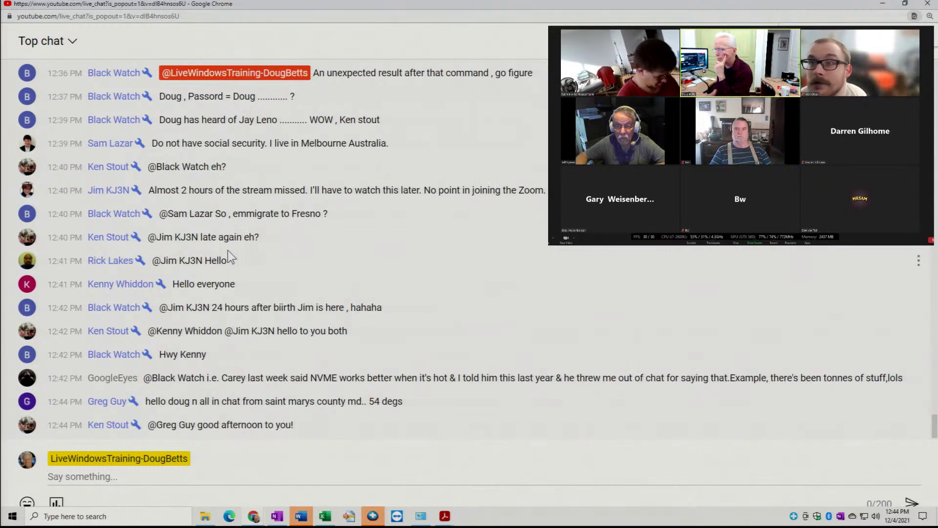
pyautogui.moveTo(238, 213); pyautogui.dragTo(324, 213)
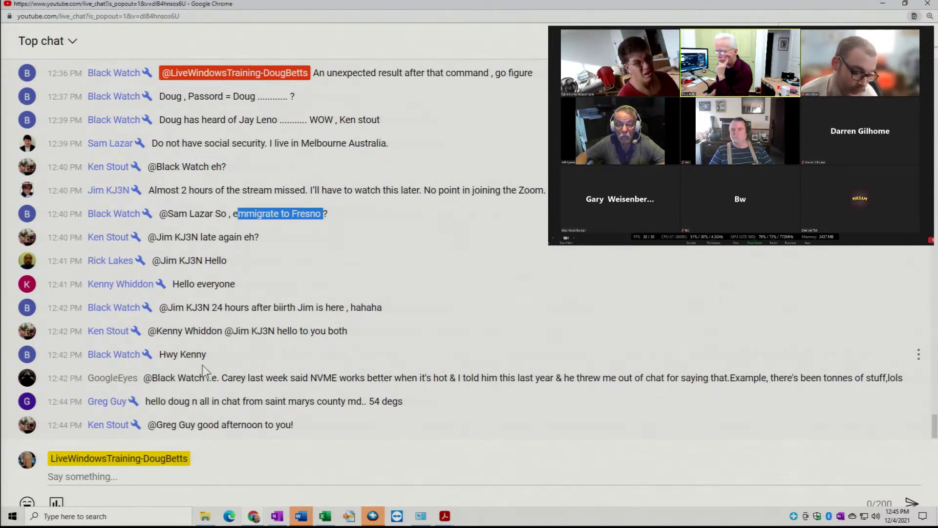
pyautogui.moveTo(241, 378); pyautogui.dragTo(876, 353)
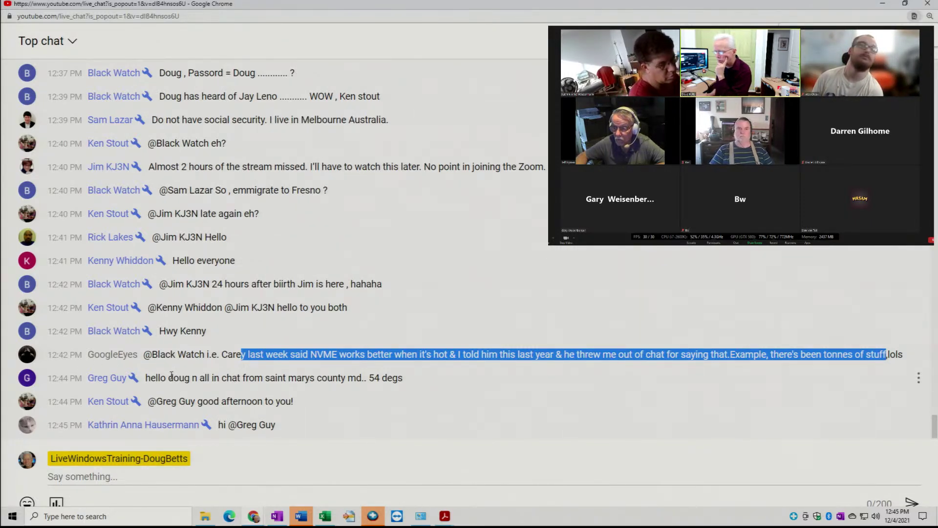
pyautogui.click(226, 354)
pyautogui.moveTo(226, 354); pyautogui.dragTo(909, 357)
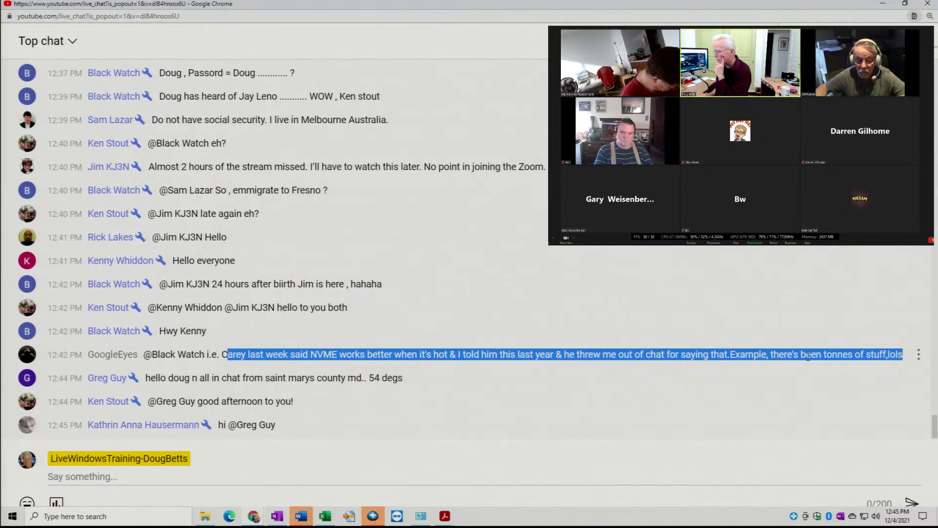
pyautogui.click(582, 355)
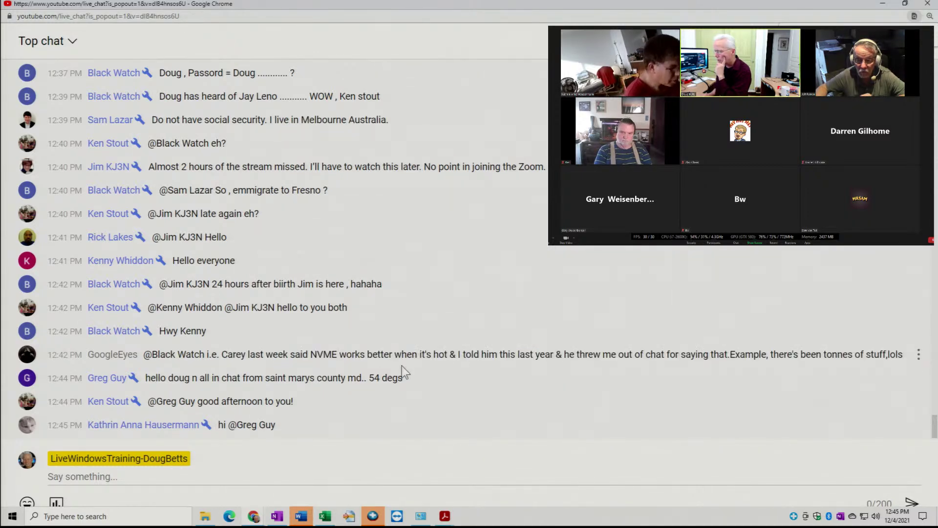
pyautogui.moveTo(201, 356); pyautogui.dragTo(424, 356)
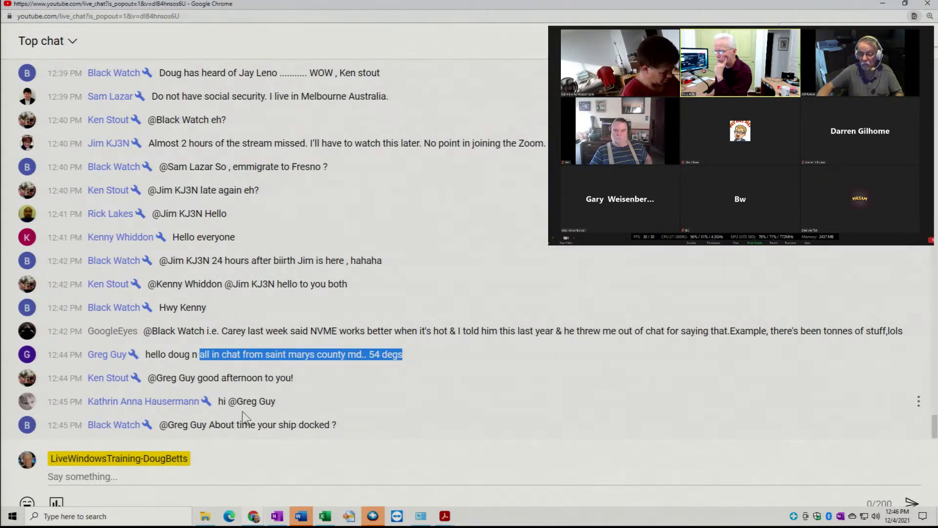
pyautogui.moveTo(221, 424); pyautogui.dragTo(373, 435)
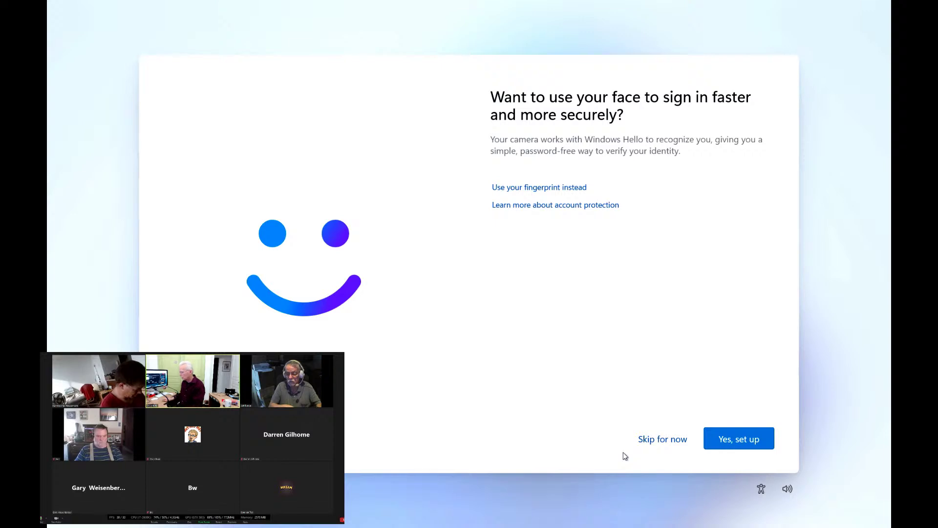
# - Skip face sign-in for now and accept the default privacy settings
pyautogui.click(670, 440)
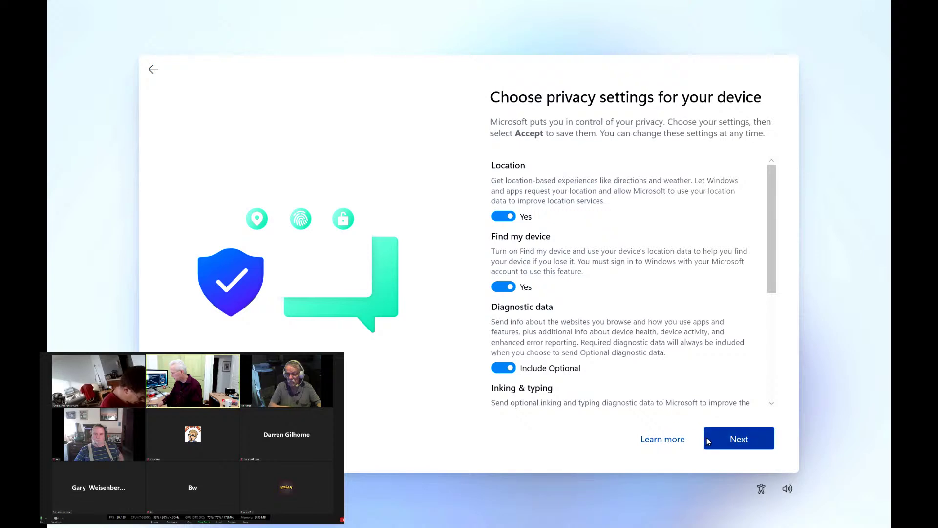
pyautogui.click(723, 438)
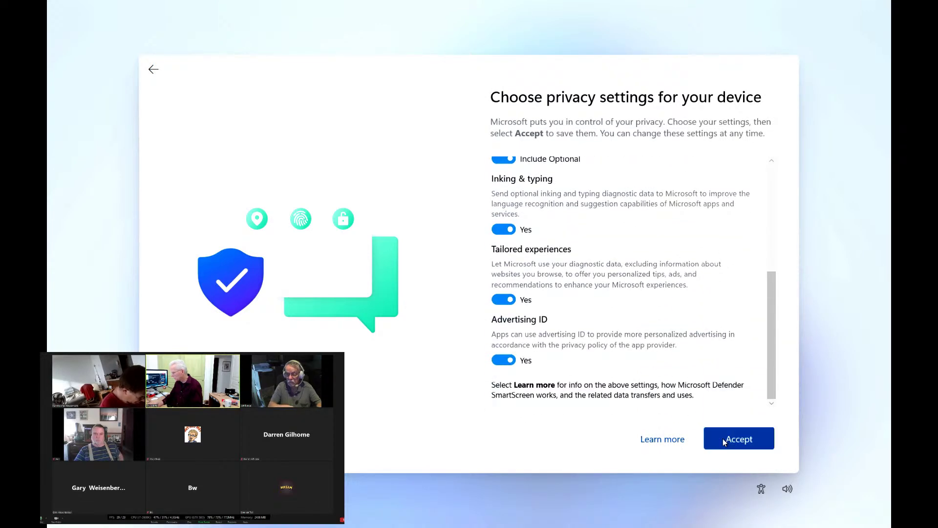
pyautogui.click(724, 441)
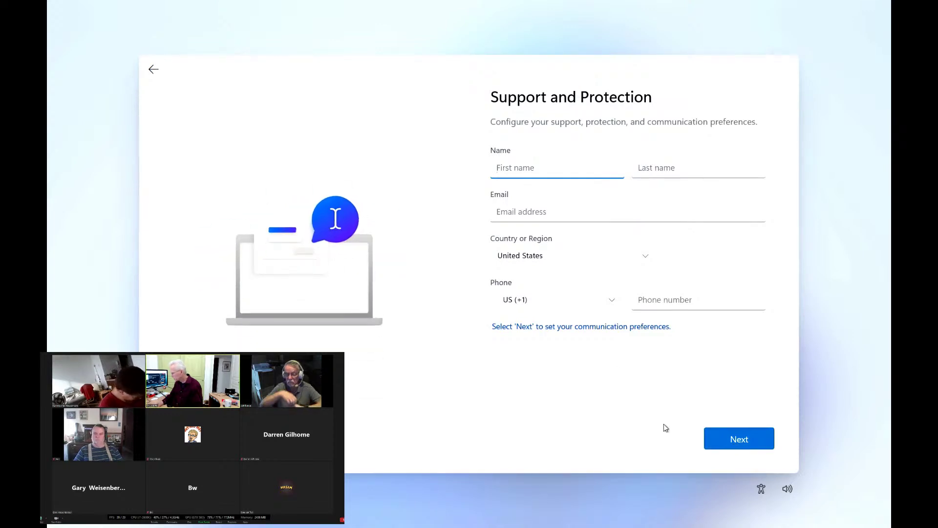
# - Continue past the contact details page and decline the McAfee subscription registration
pyautogui.click(723, 436)
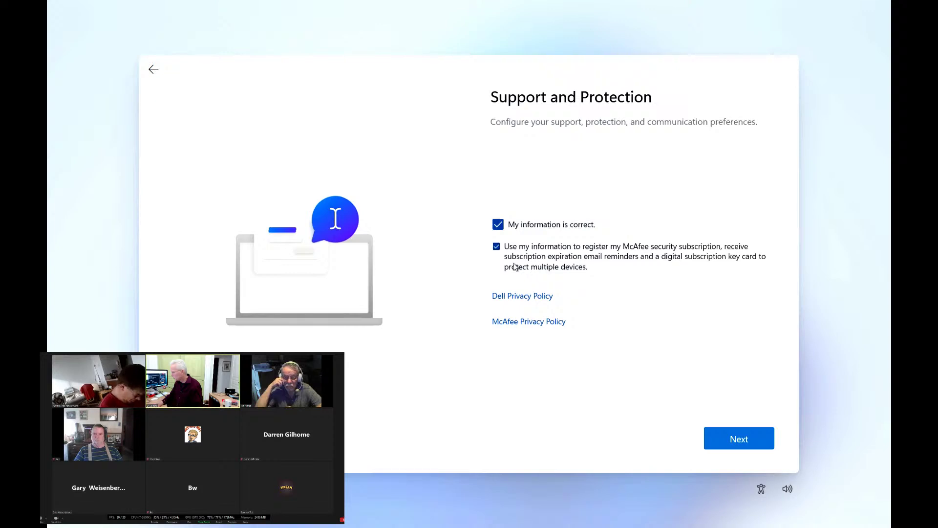
pyautogui.click(497, 247)
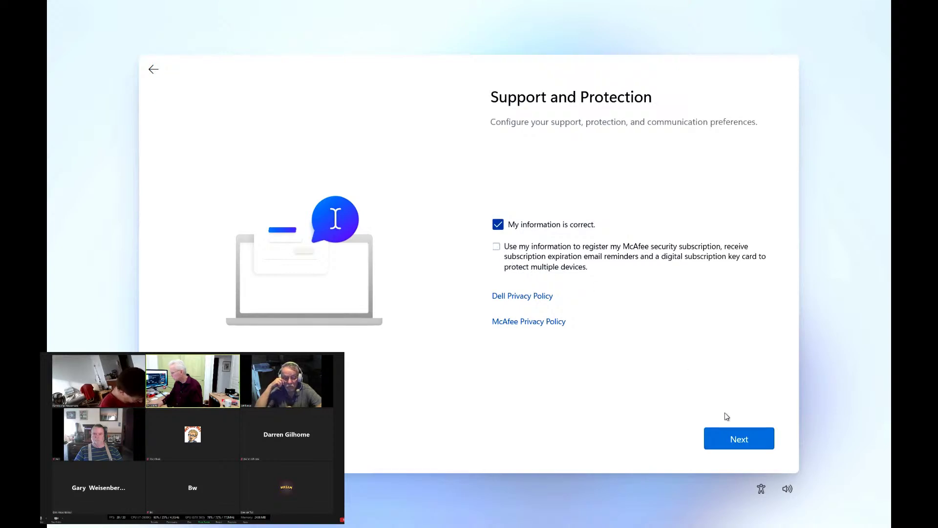
pyautogui.click(741, 442)
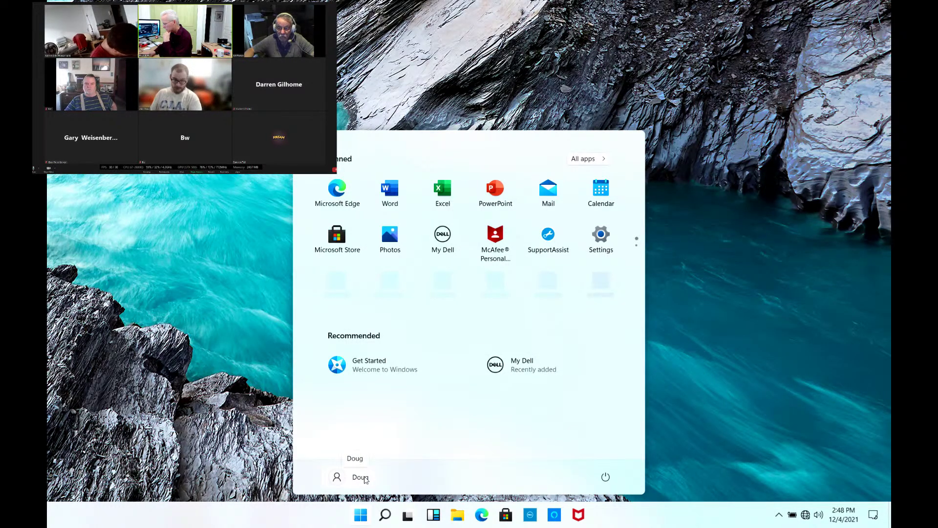
# - Close the Start menu to reveal the desktop, then open and dismiss the Run dialog
pyautogui.click(243, 425)
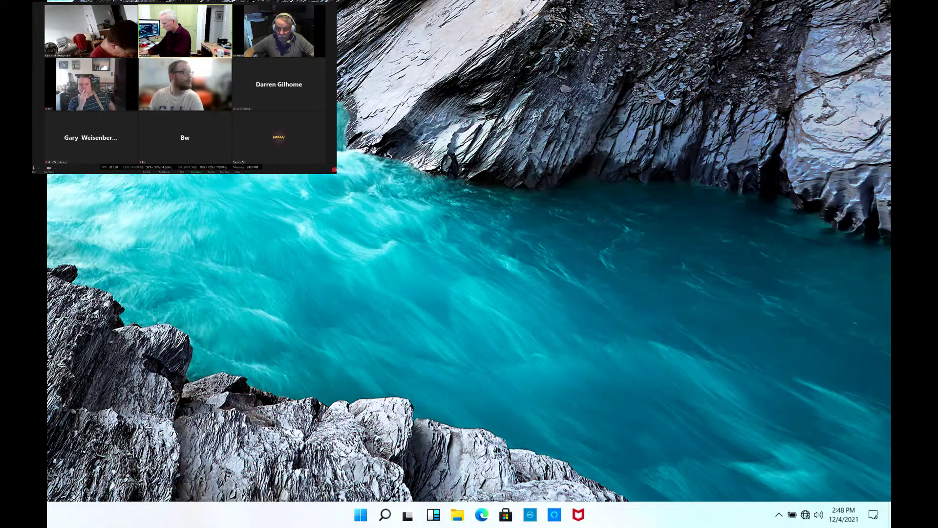
pyautogui.press('super+r')
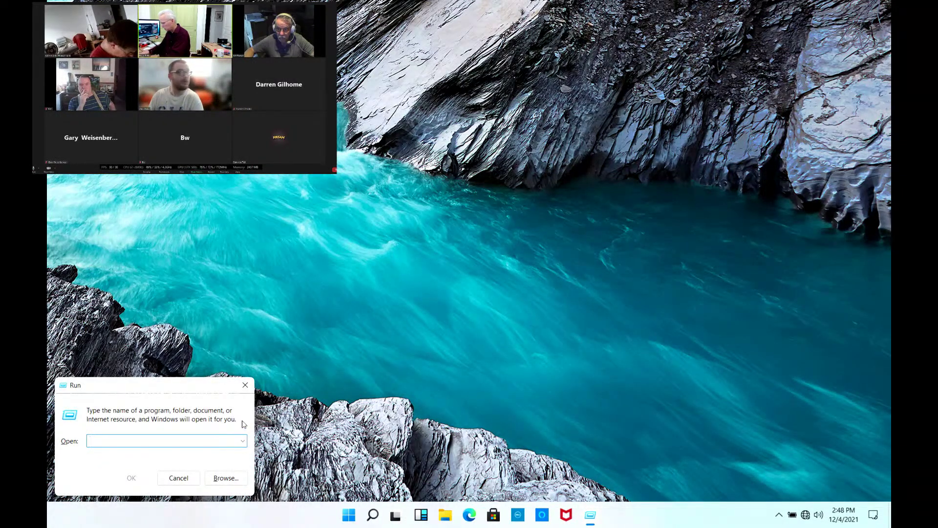
pyautogui.press('Escape')
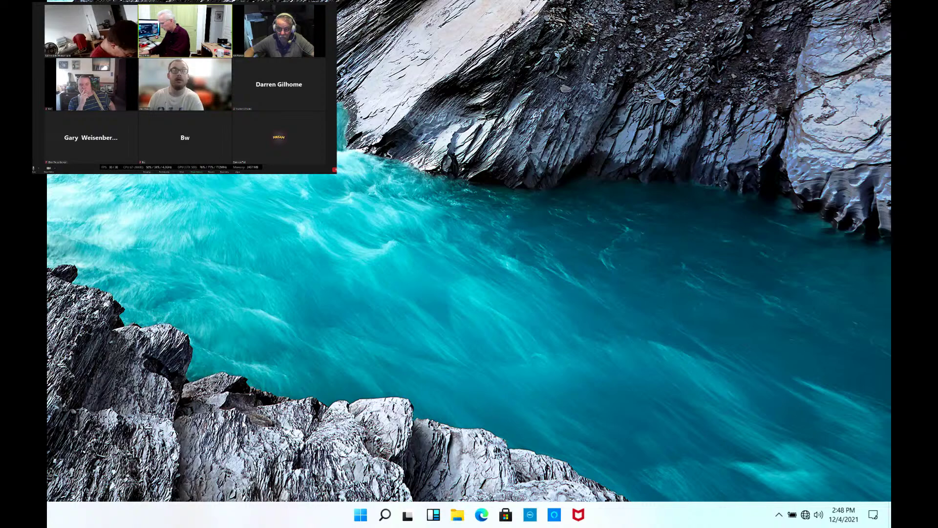
# - Search 'users', expand the local administrator account under other users, then close Settings
pyautogui.press('super')
pyautogui.write('users')
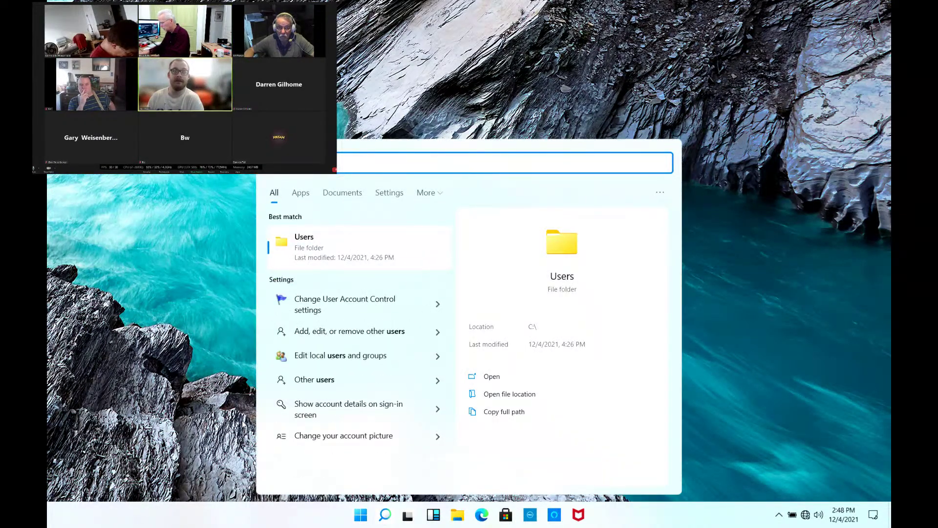
pyautogui.click(344, 331)
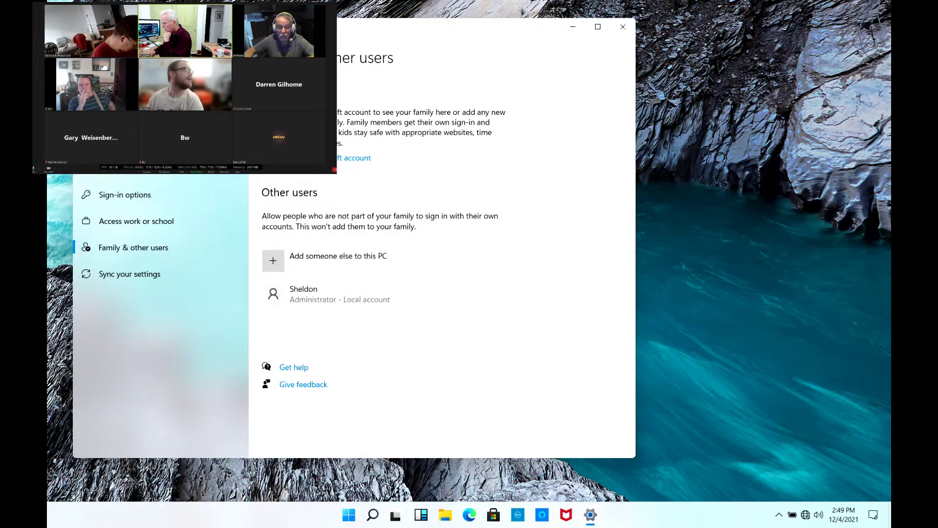
pyautogui.click(328, 298)
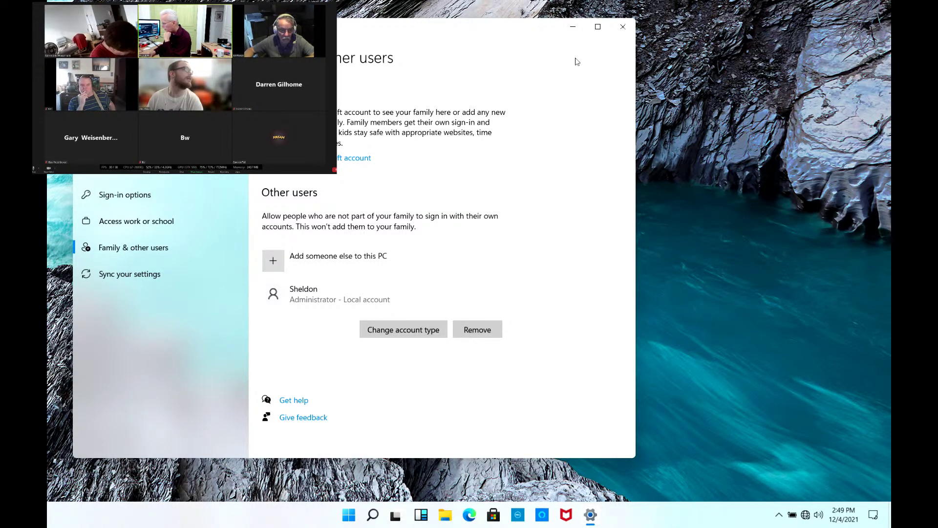
pyautogui.click(623, 27)
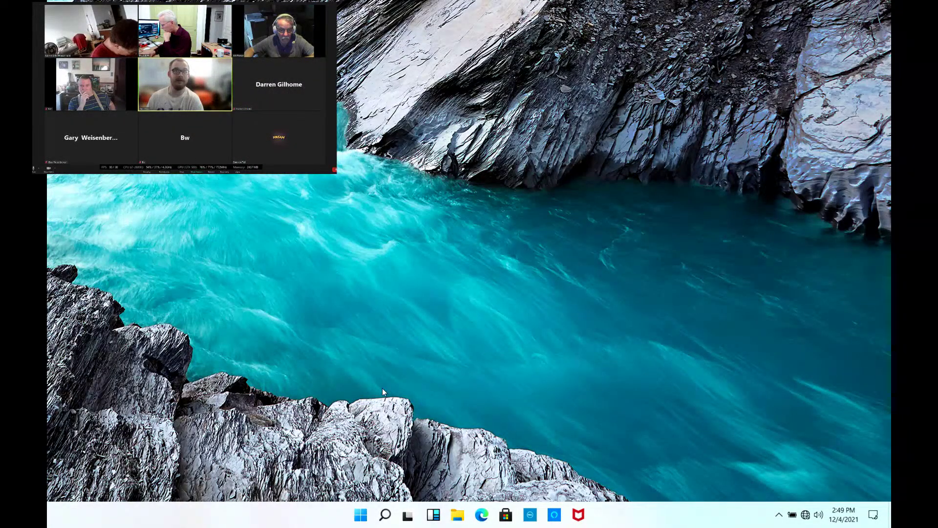
# - Search 'user', start adding someone else to this PC, cancel it, and close Settings
pyautogui.press('super')
pyautogui.write('user')
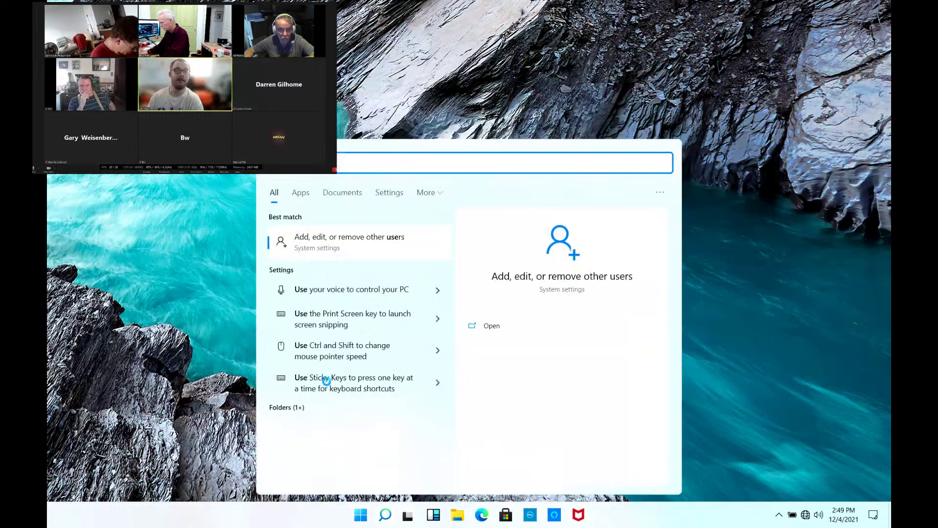
pyautogui.click(327, 246)
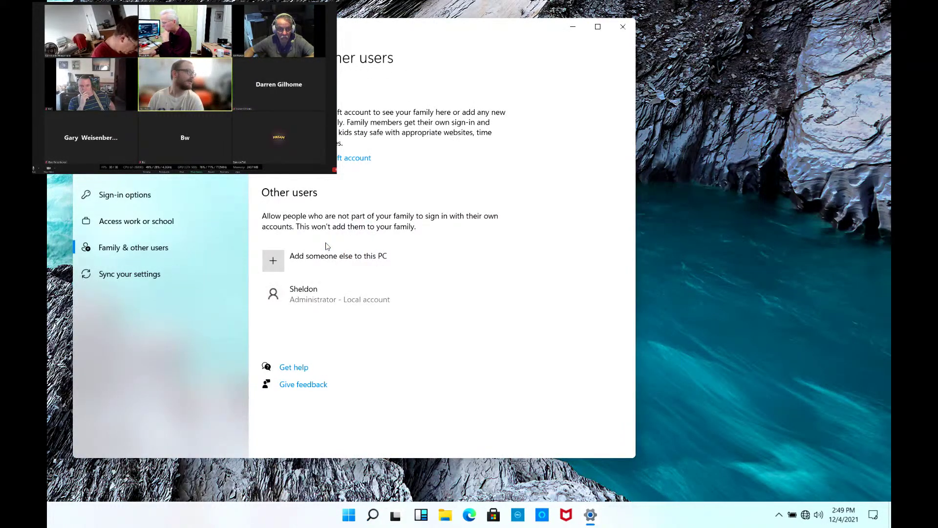
pyautogui.click(275, 263)
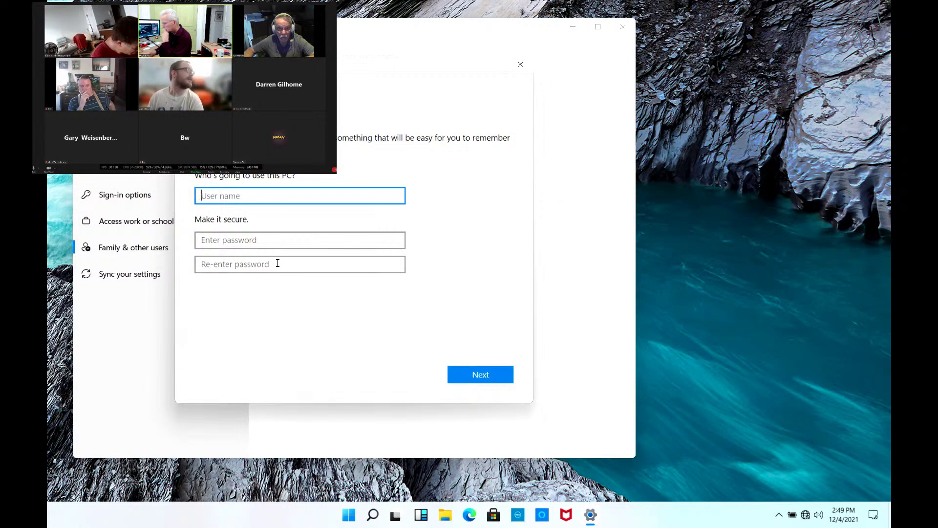
pyautogui.click(520, 64)
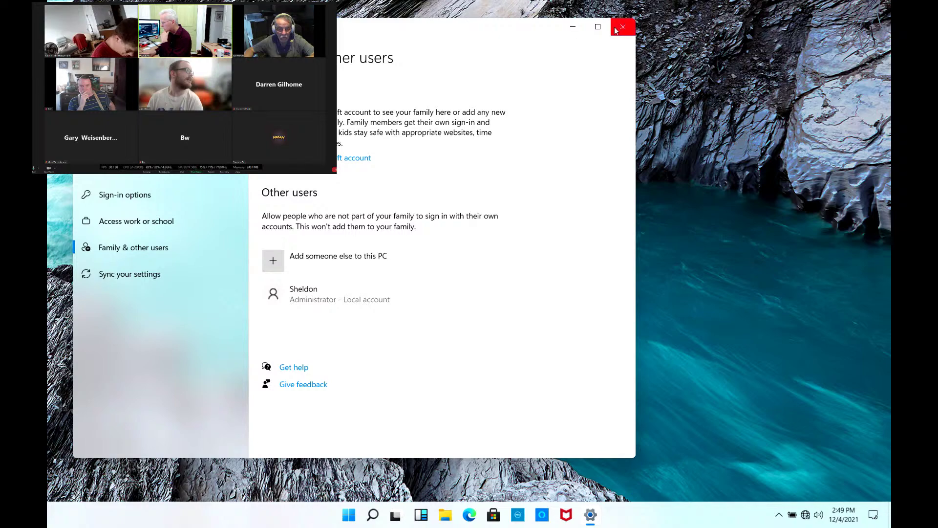
pyautogui.click(622, 28)
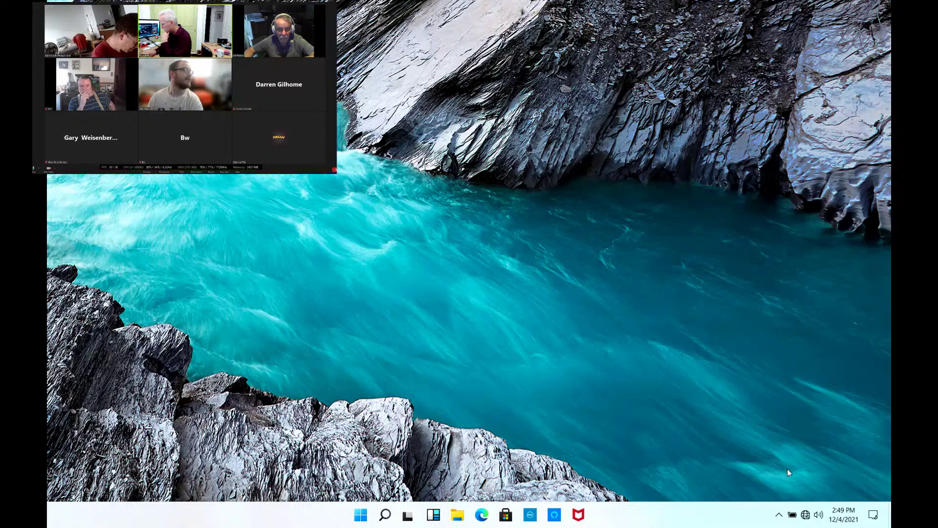
# - Glance at the available Wi-Fi networks, then launch Microsoft Edge from the taskbar
pyautogui.click(805, 515)
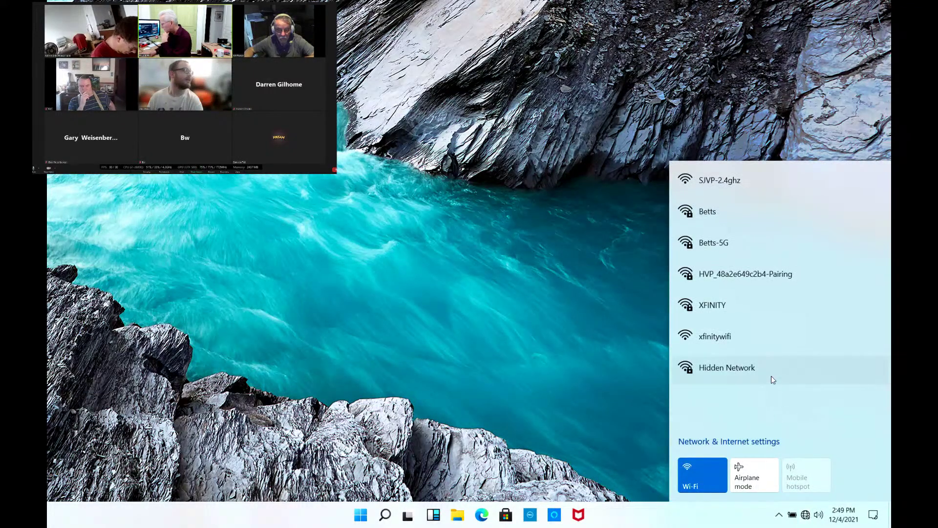
pyautogui.click(566, 333)
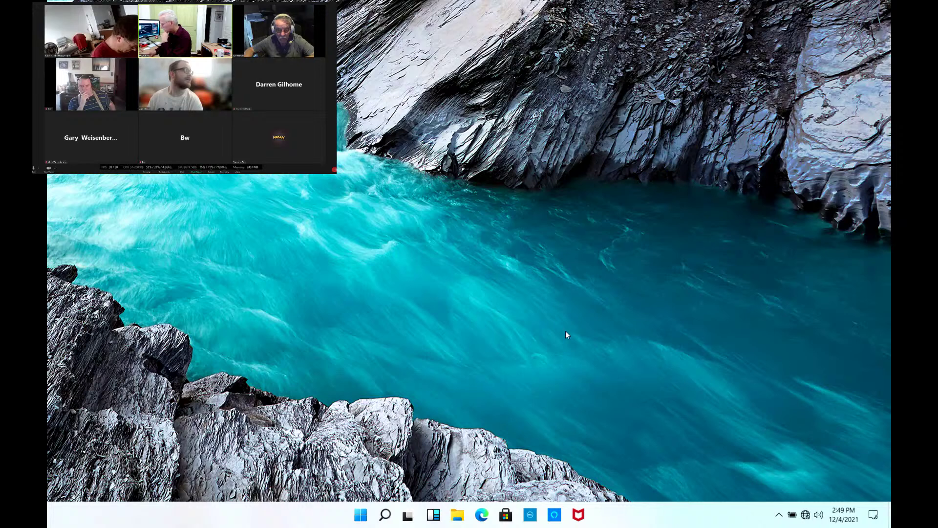
pyautogui.click(481, 516)
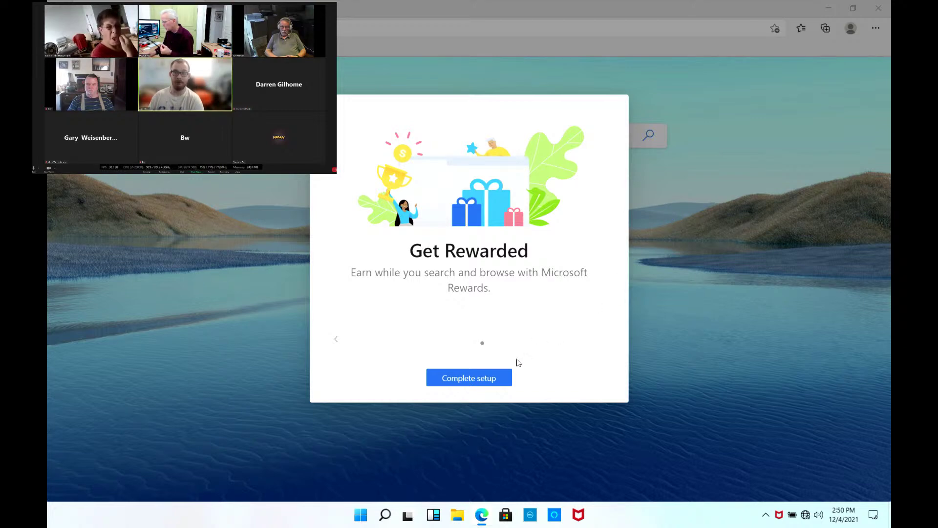
# - Complete Edge's welcome setup, choosing the Focused new tab layout
pyautogui.click(490, 379)
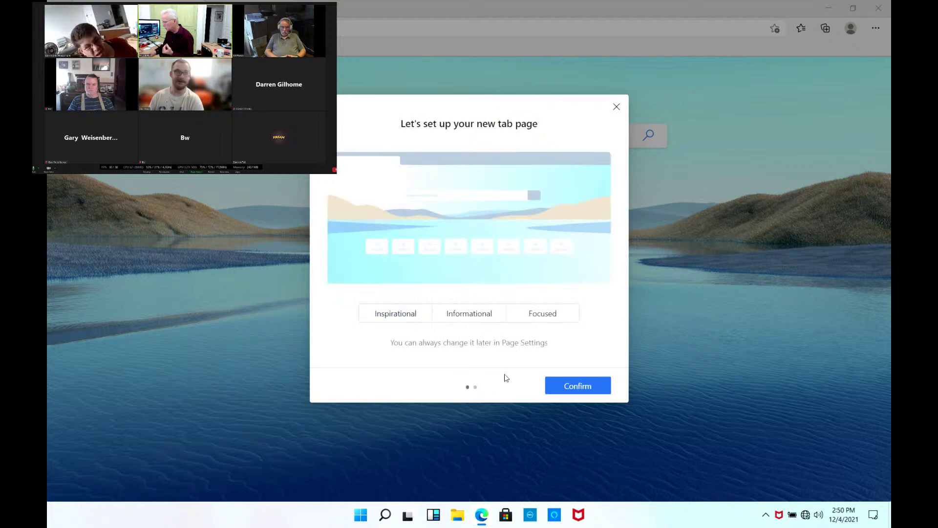
pyautogui.click(550, 313)
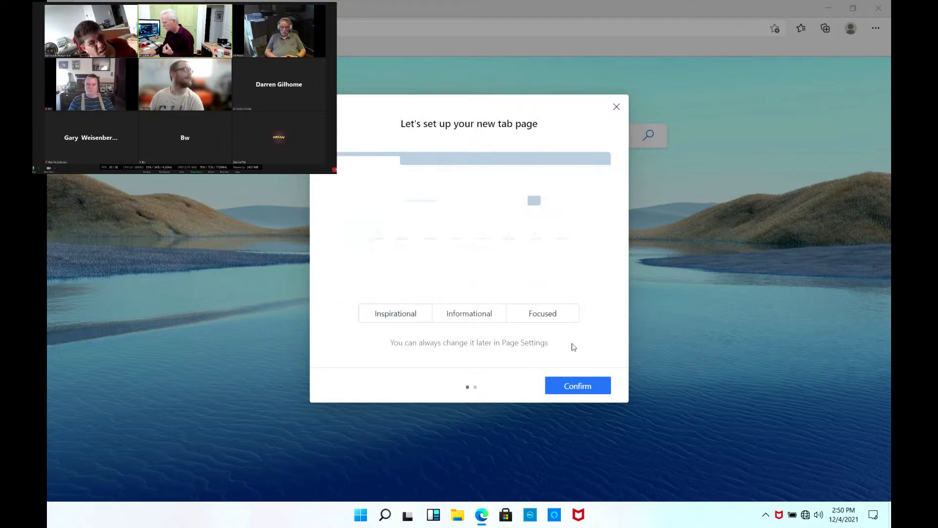
pyautogui.click(579, 386)
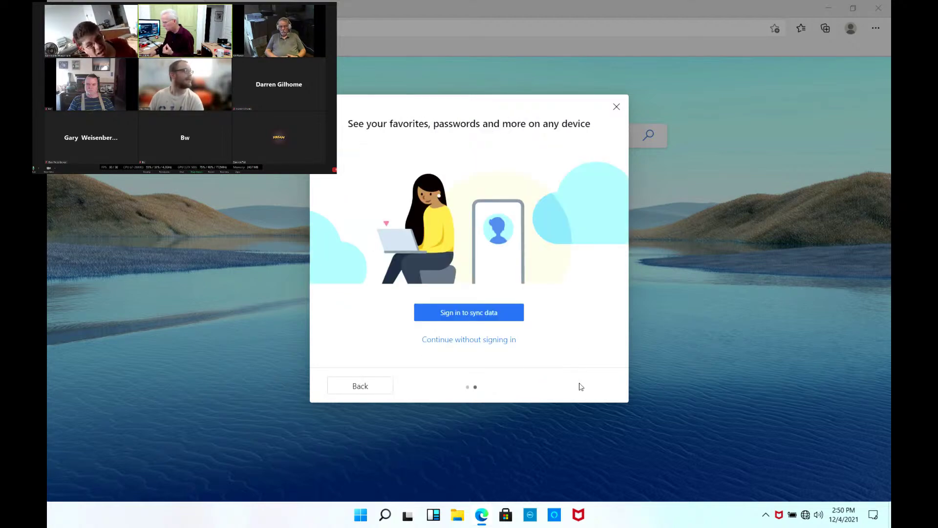
# - Continue in Edge without signing in, then close the browser
pyautogui.click(481, 341)
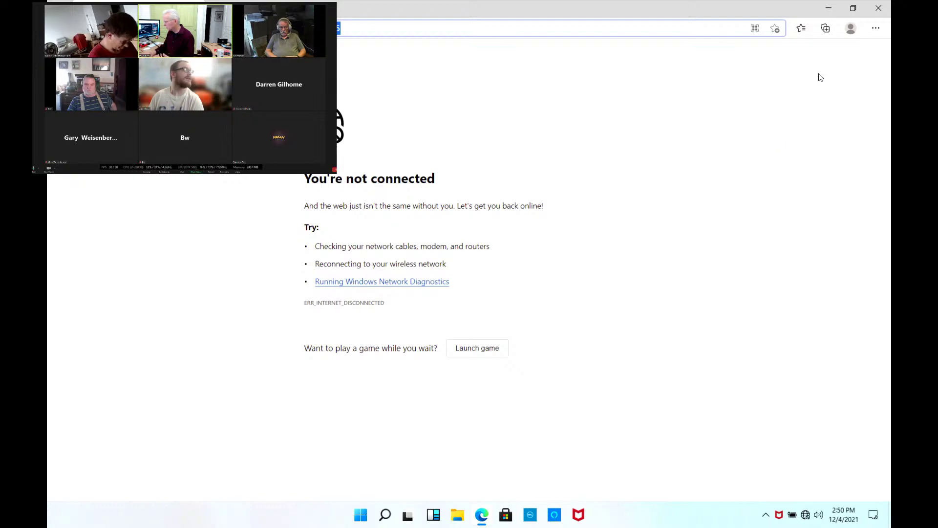
pyautogui.click(877, 14)
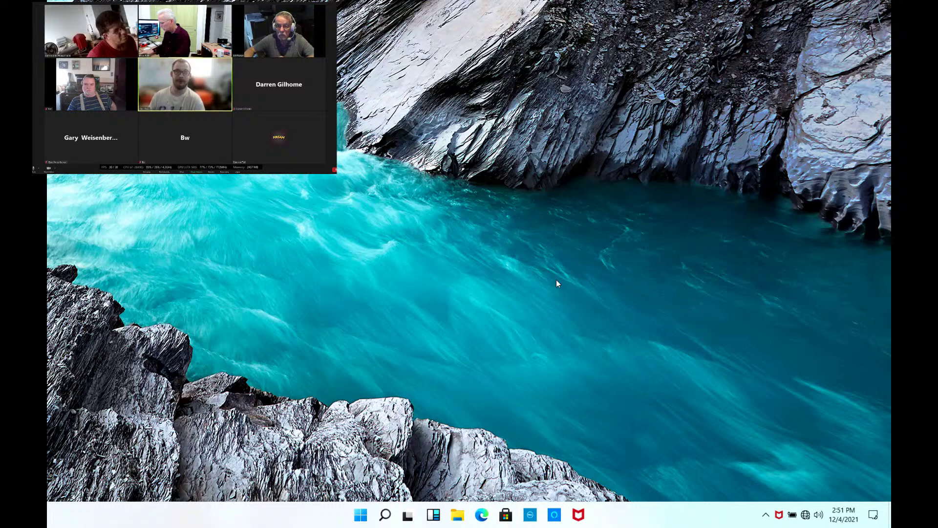
pyautogui.press('super')
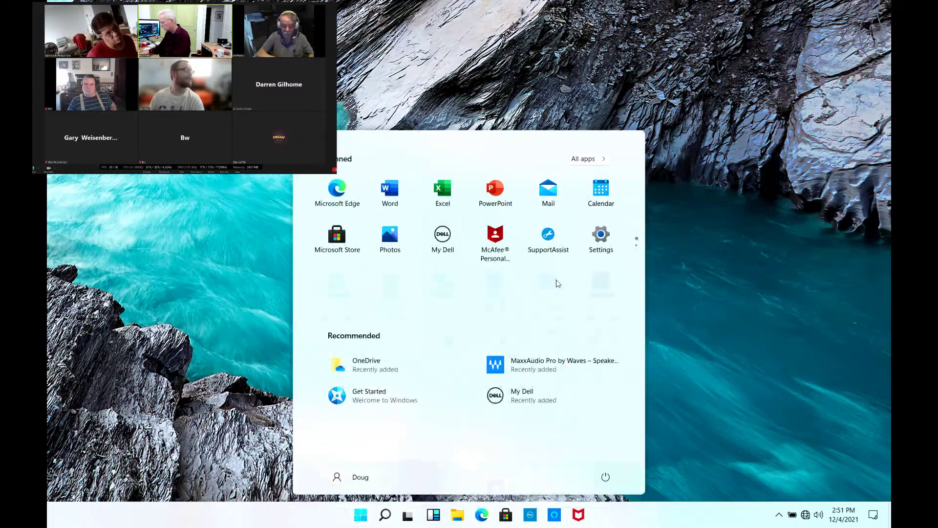
# - Search Windows for 'system information', then replace the query with 'sysprep'
pyautogui.write('system information')
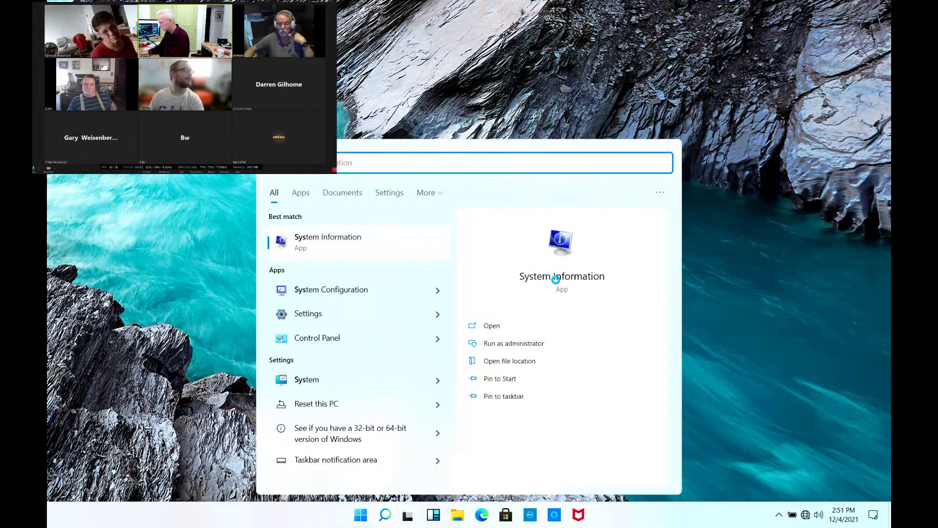
pyautogui.hotkey('ctrl', 'a')
pyautogui.write('sysprep')
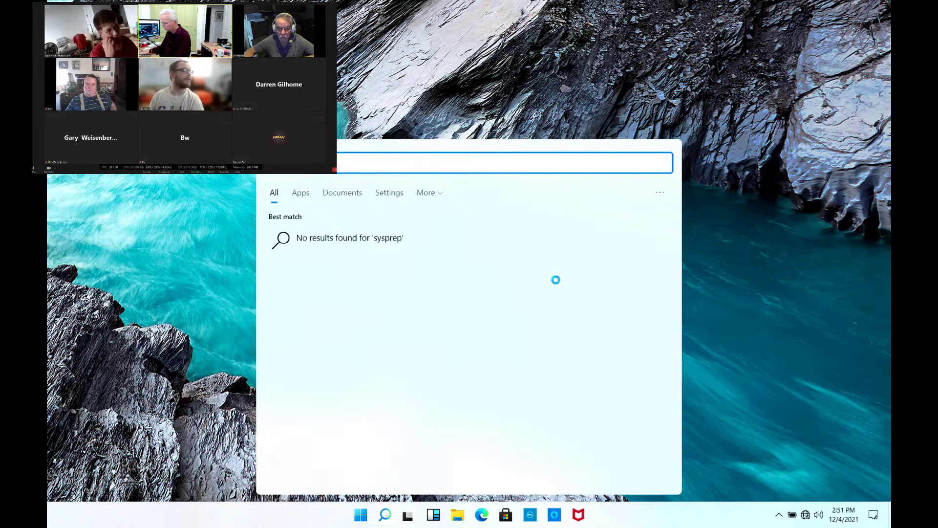
# - Clear the sysprep query that found nothing, and open File Explorer with Win+E
pyautogui.press('BackSpace')
pyautogui.press('BackSpace')
pyautogui.press('BackSpace')
pyautogui.press('BackSpace')
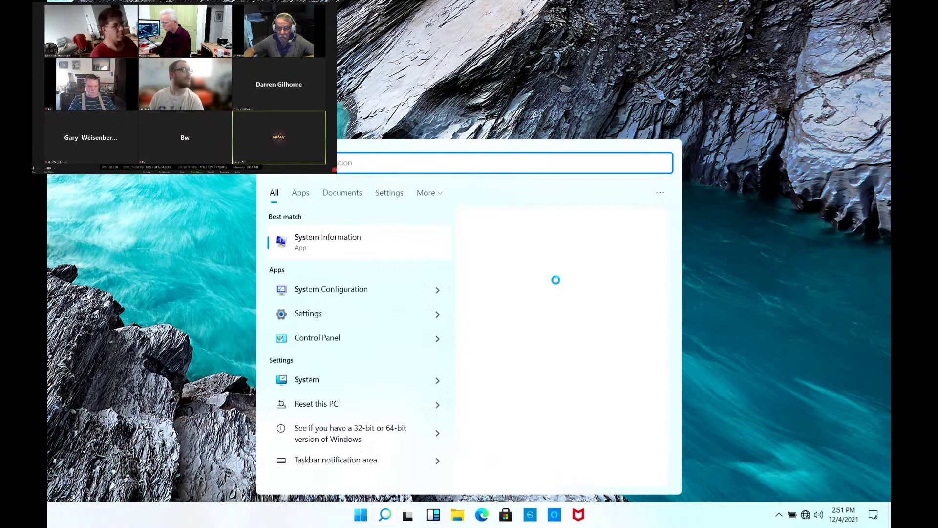
pyautogui.press('BackSpace')
pyautogui.press('BackSpace')
pyautogui.press('BackSpace')
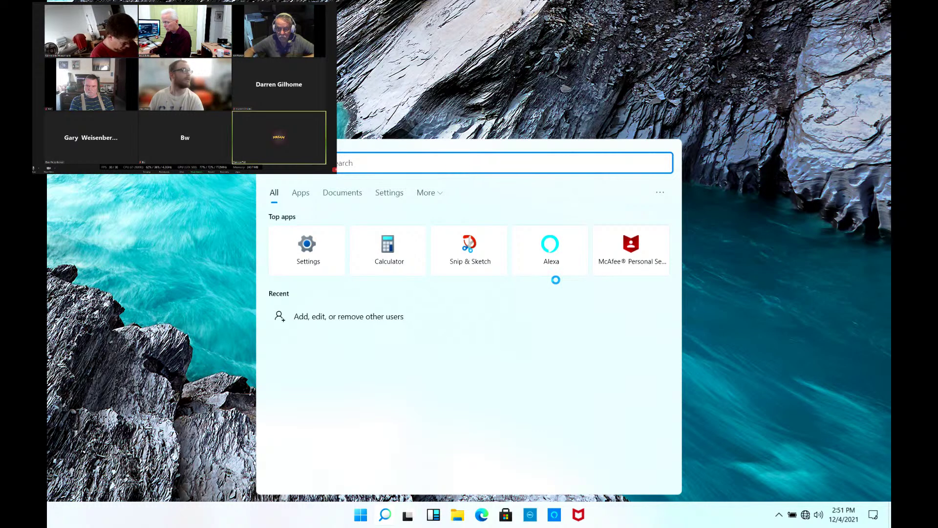
pyautogui.press('super+e')
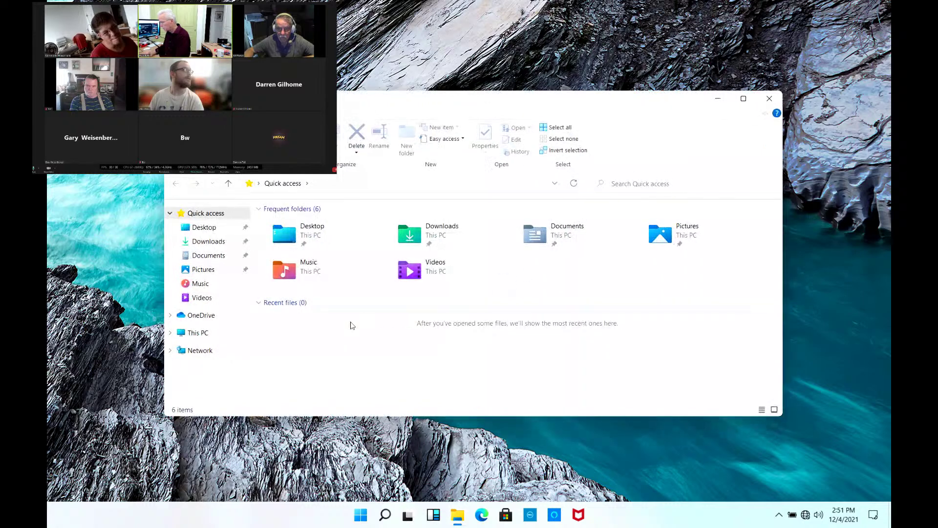
# - Expand This PC > OS (C:) > Windows in the folder tree and open System32
pyautogui.click(171, 332)
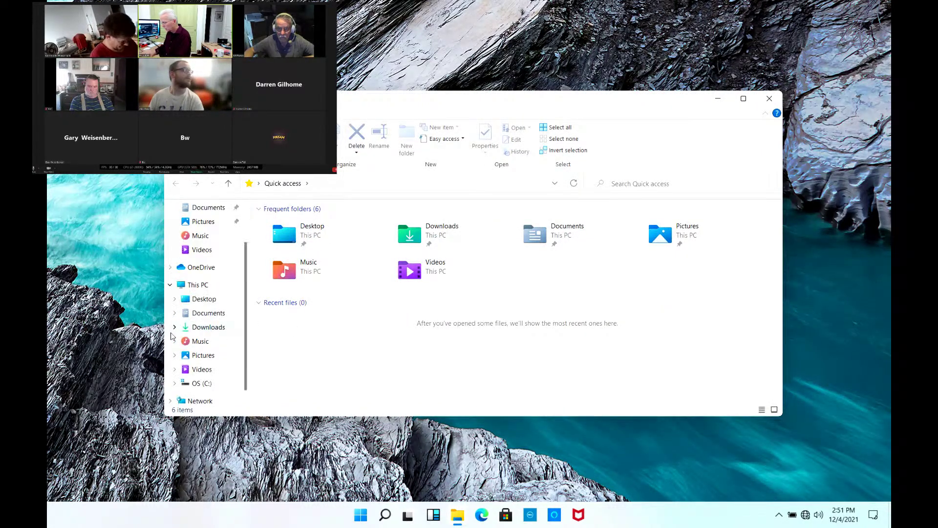
pyautogui.click(175, 370)
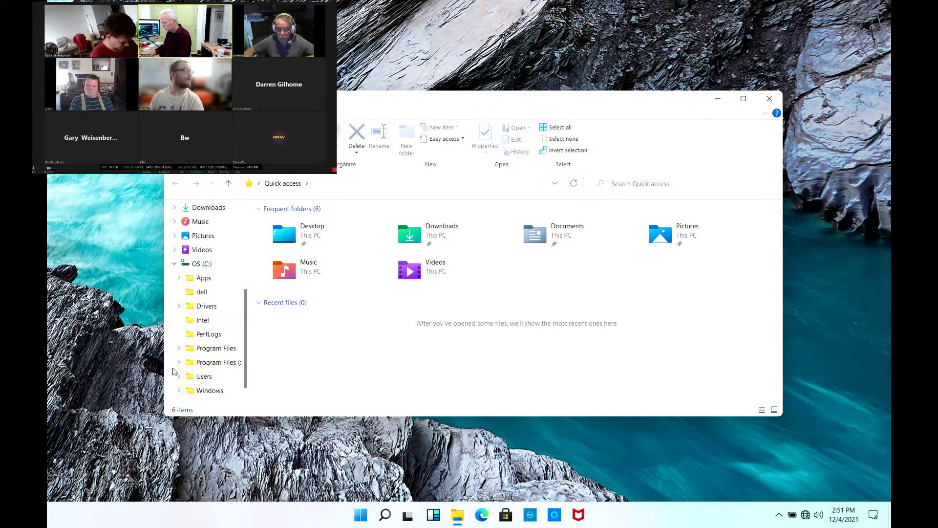
pyautogui.click(176, 376)
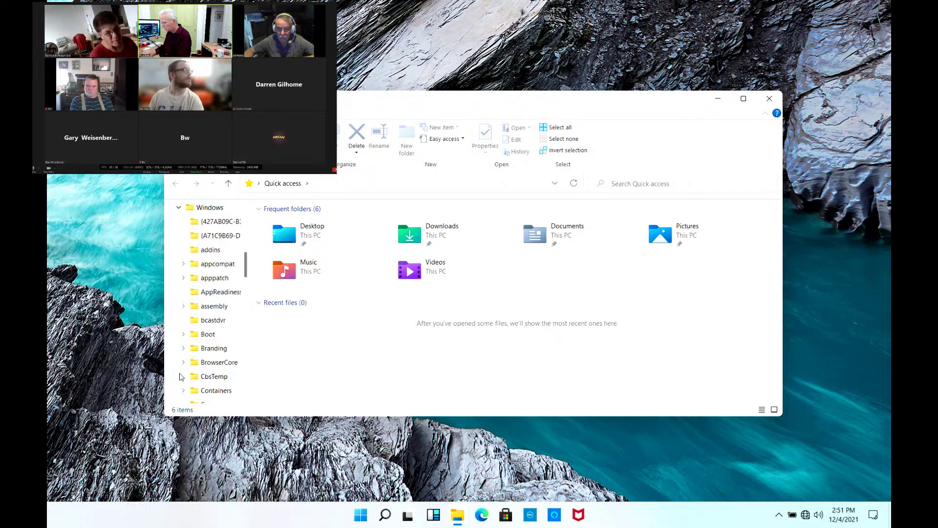
pyautogui.scroll(-10, 186, 382)
pyautogui.scroll(-10, 186, 383)
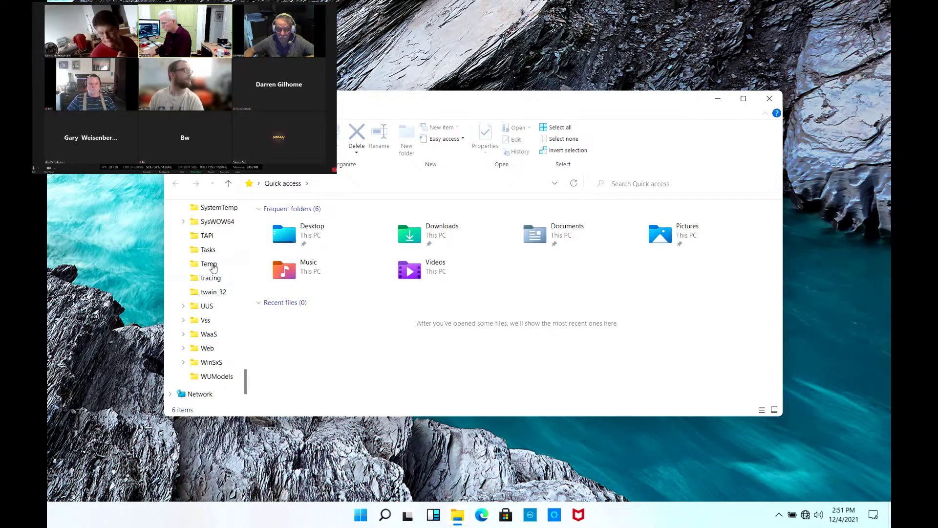
pyautogui.scroll(1, 218, 230)
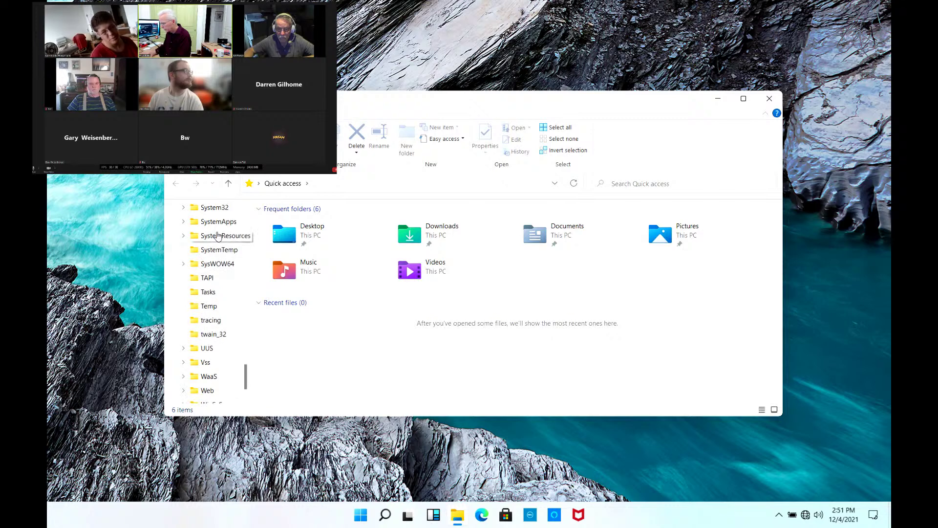
pyautogui.click(217, 210)
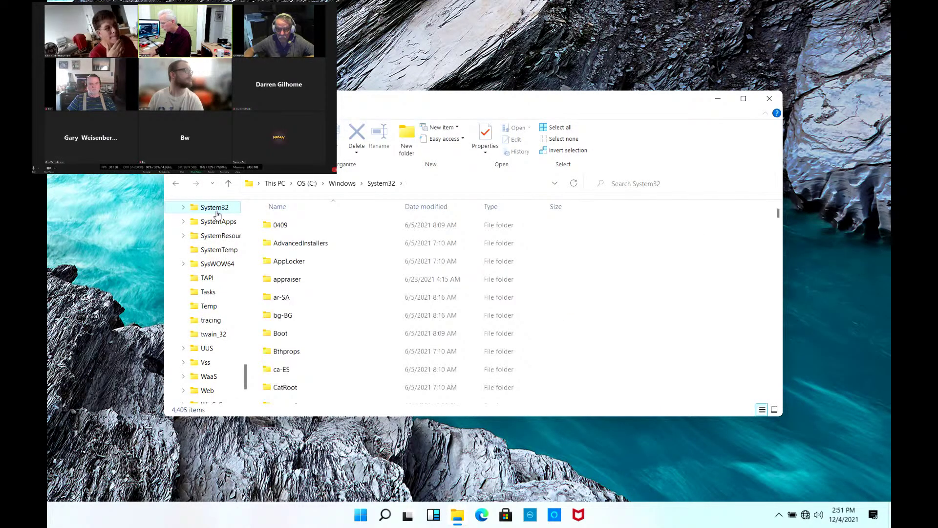
# - Open the Sysprep folder inside System32 and select sysprep.exe
pyautogui.scroll(-15, 342, 281)
pyautogui.rightClick(335, 220)
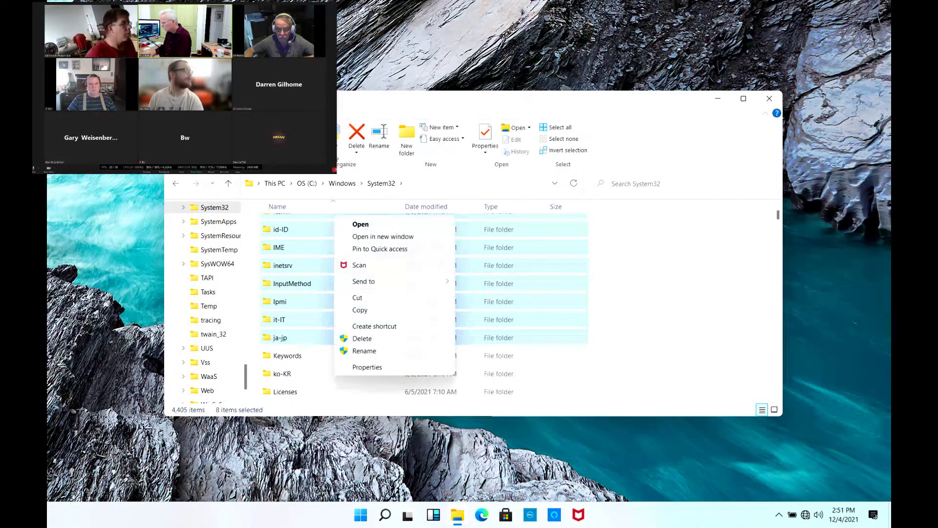
pyautogui.click(721, 261)
pyautogui.scroll(-5, 719, 259)
pyautogui.scroll(-2, 535, 321)
pyautogui.scroll(-5, 535, 321)
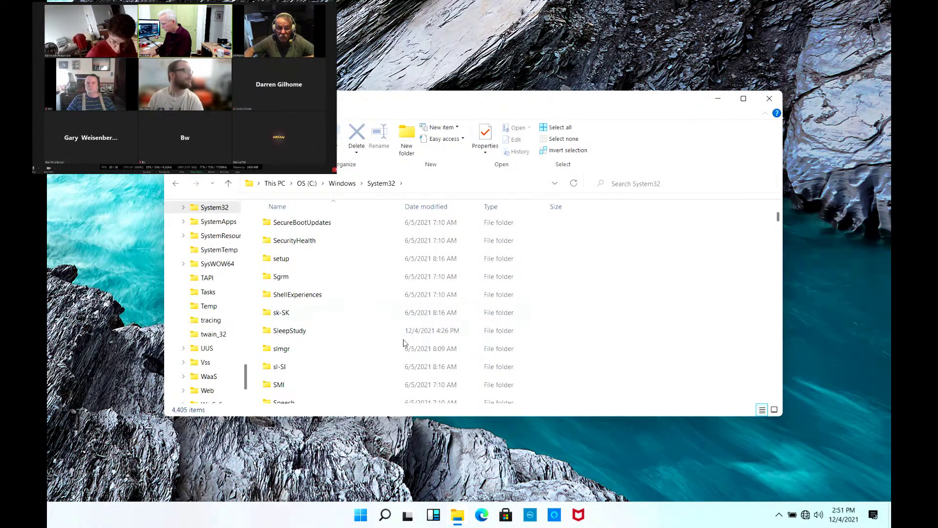
pyautogui.scroll(-4, 403, 342)
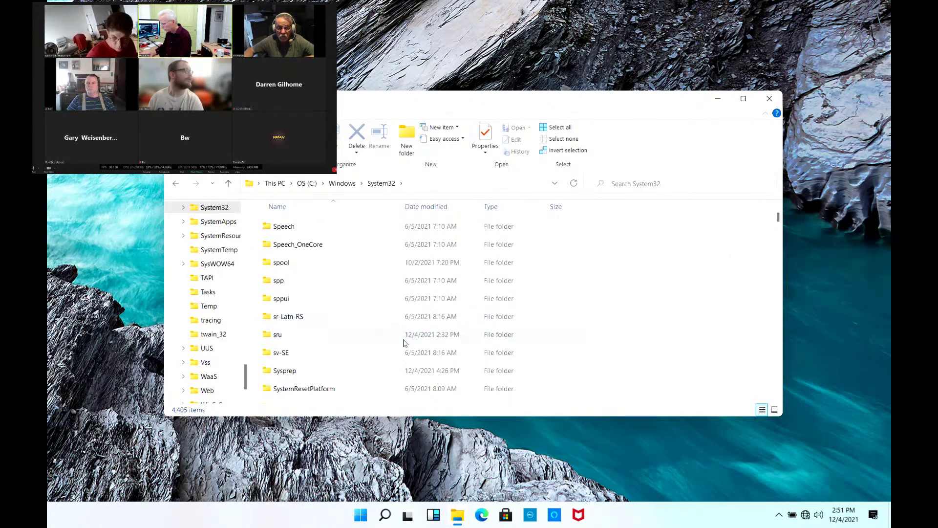
pyautogui.doubleClick(300, 377)
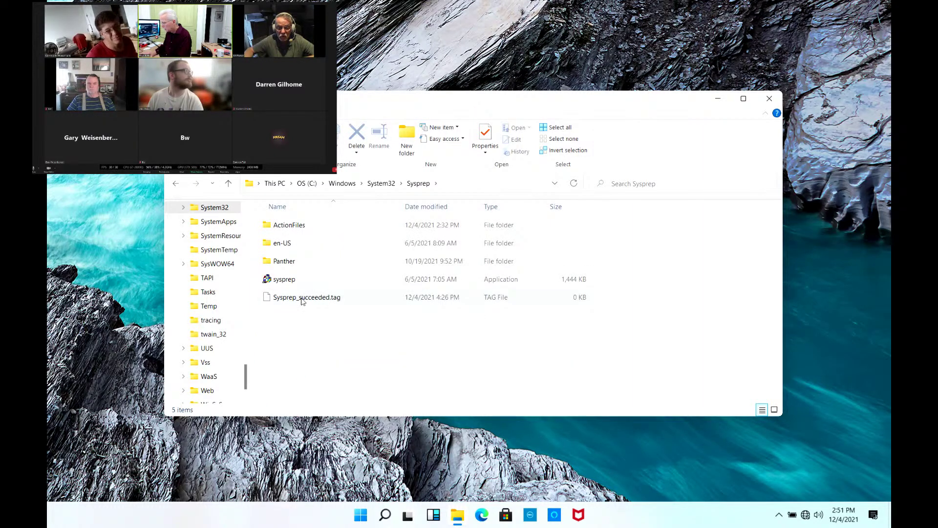
pyautogui.click(285, 279)
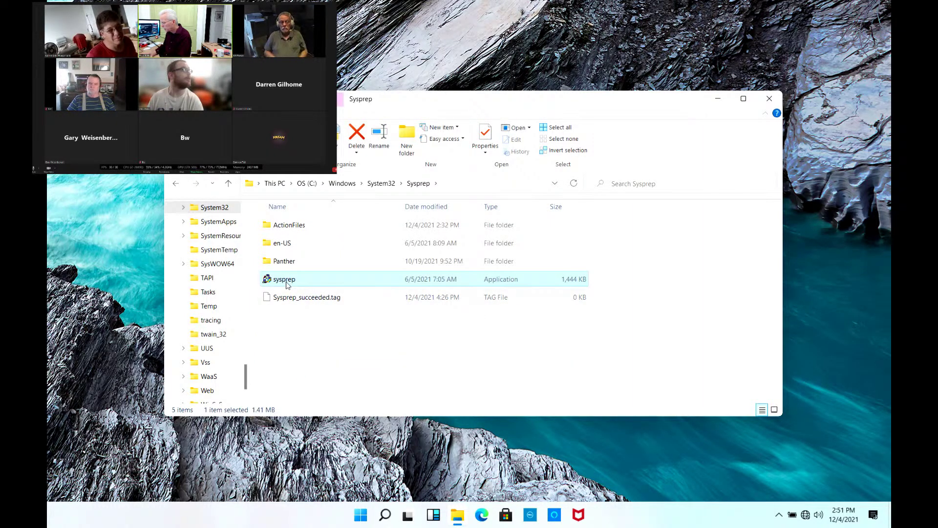
# - Launch sysprep.exe and set it to OOBE cleanup with Generalize ticked and Reboot
pyautogui.doubleClick(286, 280)
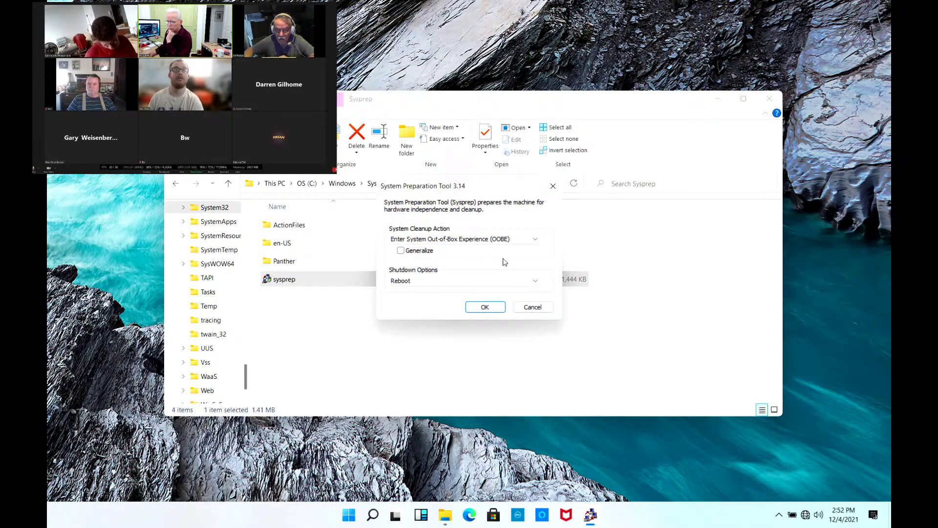
pyautogui.click(531, 240)
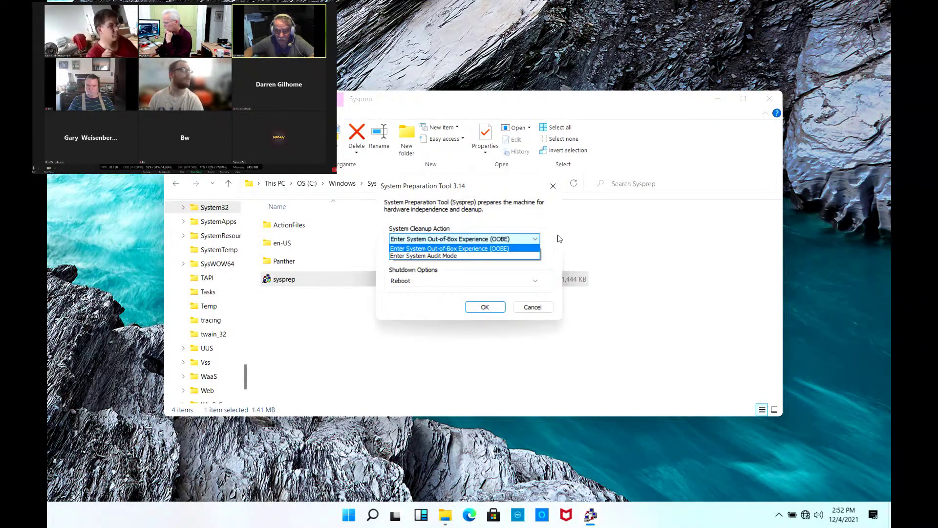
pyautogui.click(559, 238)
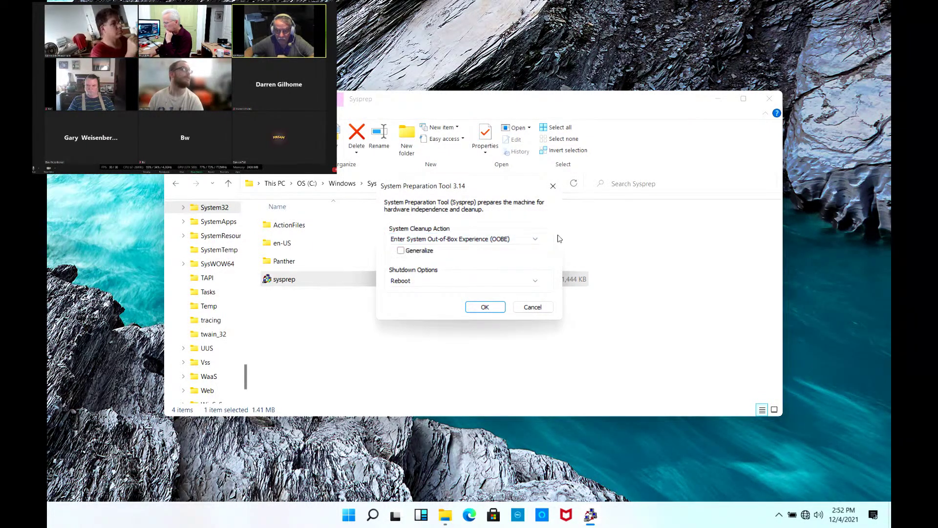
pyautogui.click(538, 283)
pyautogui.click(556, 259)
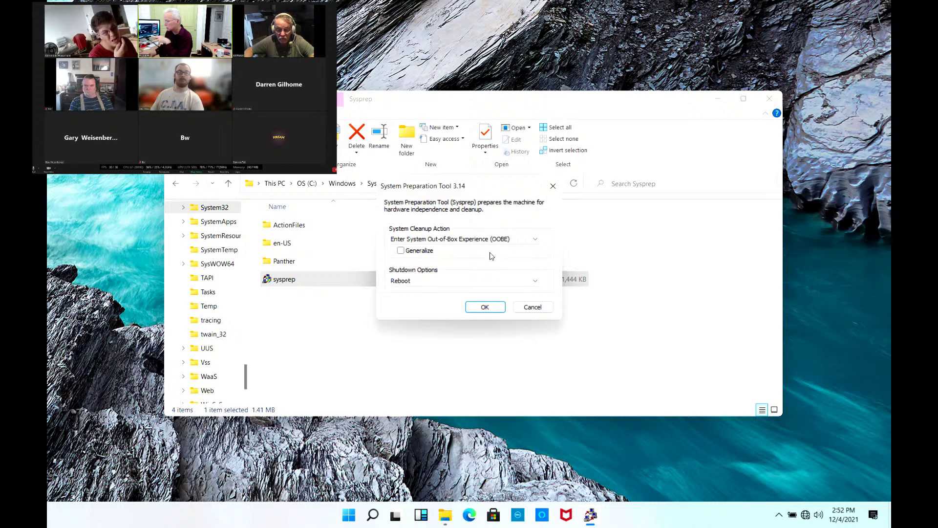
pyautogui.click(401, 251)
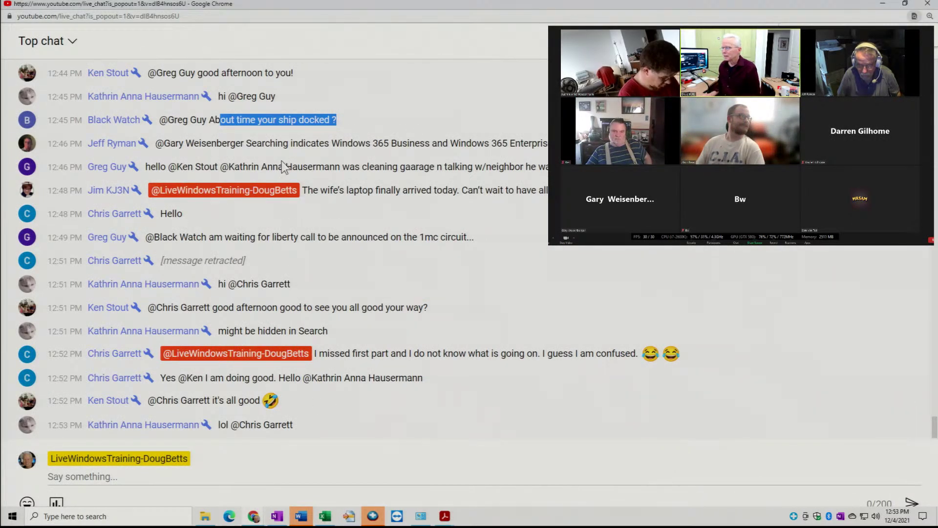
pyautogui.moveTo(313, 190); pyautogui.dragTo(552, 213)
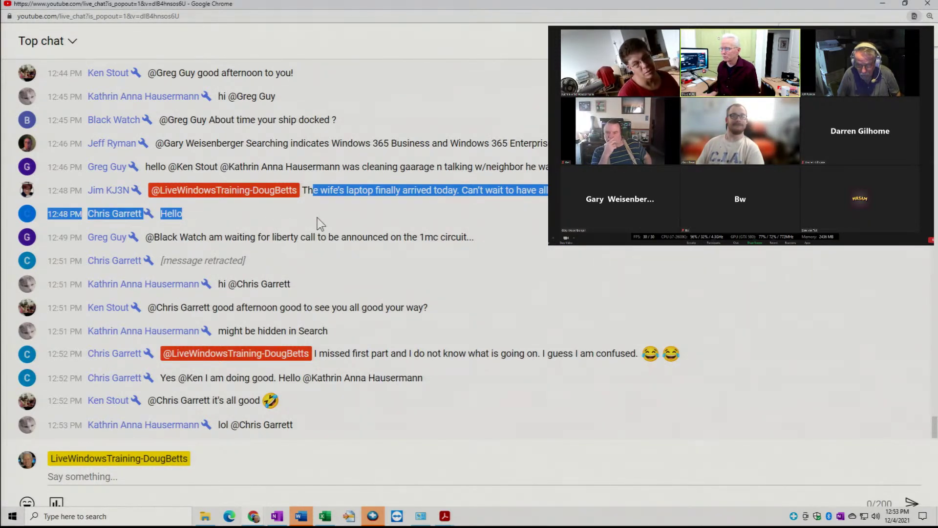
pyautogui.moveTo(326, 331); pyautogui.dragTo(636, 332)
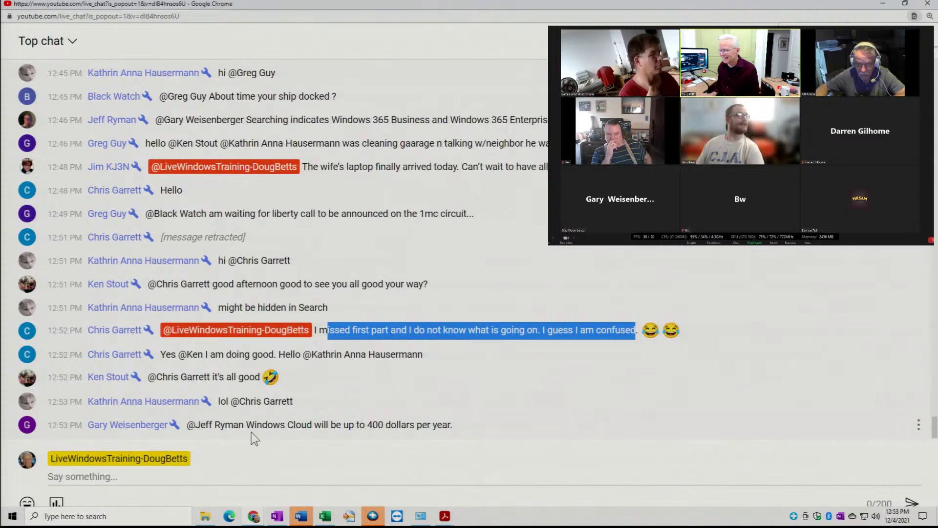
pyautogui.moveTo(264, 425); pyautogui.dragTo(482, 408)
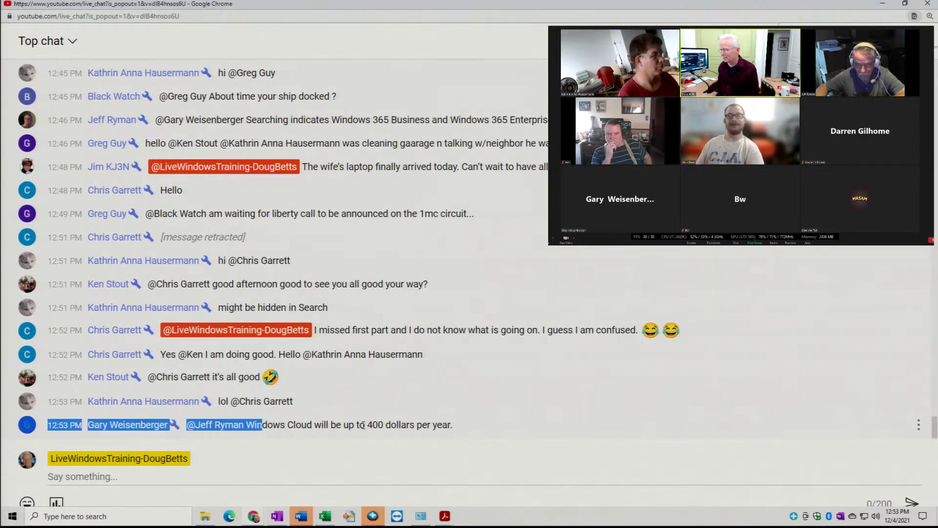
pyautogui.moveTo(323, 424); pyautogui.dragTo(472, 430)
pyautogui.moveTo(218, 425); pyautogui.dragTo(356, 439)
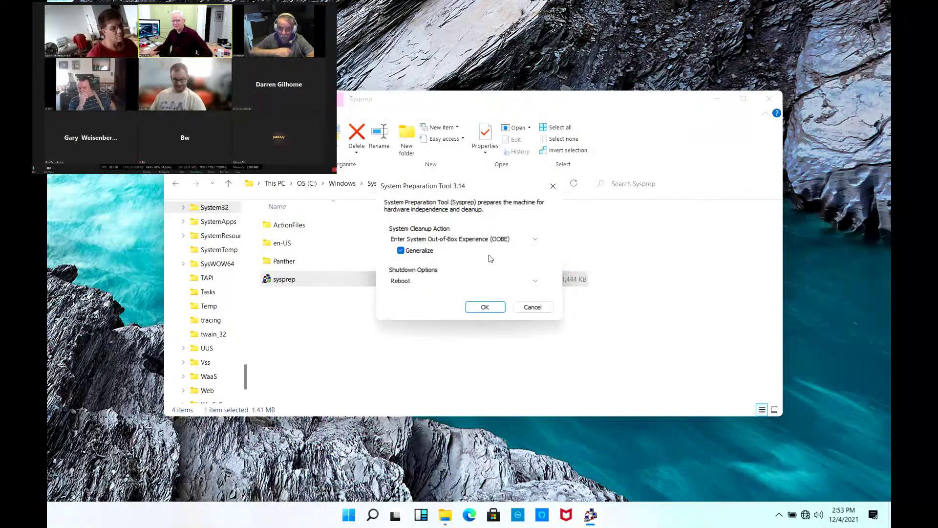
# - Confirm the OOBE, Generalize and Reboot settings with OK to start Sysprep
pyautogui.click(485, 307)
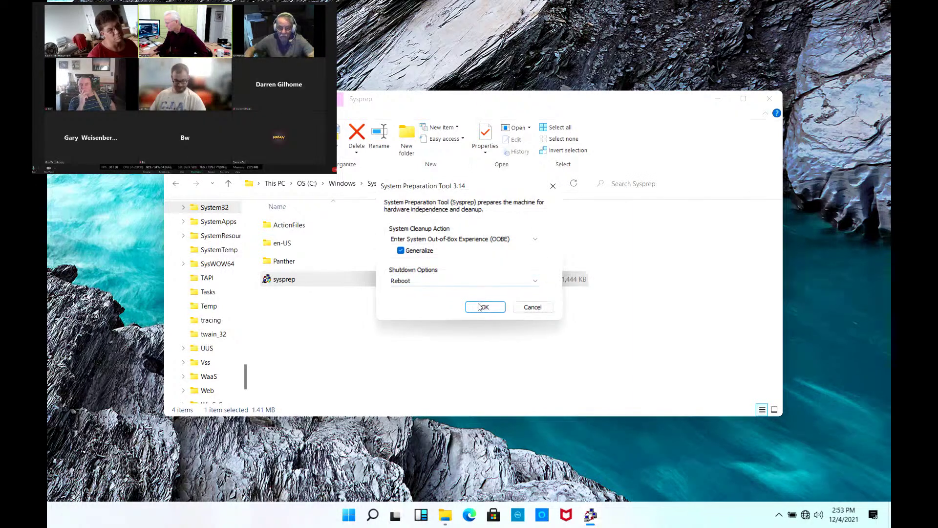
pyautogui.hotkey('shift', 'Tab')
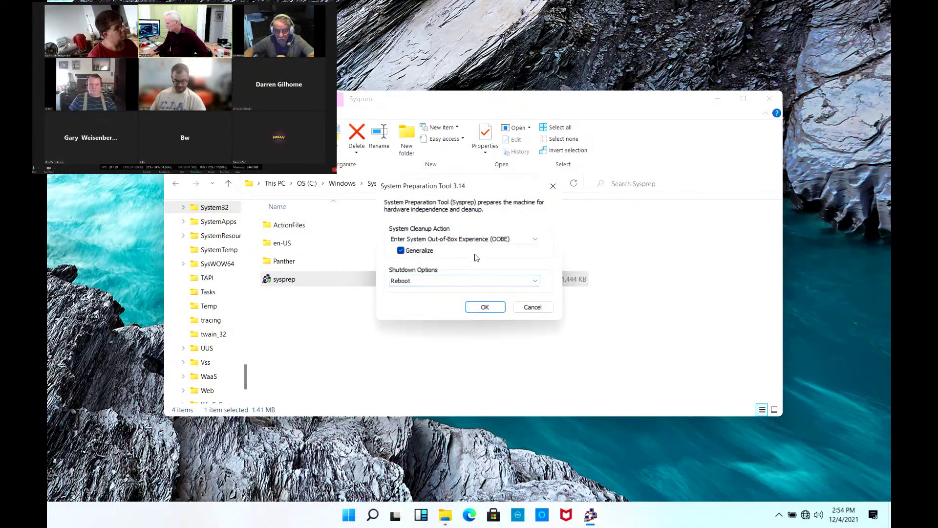
pyautogui.click(485, 306)
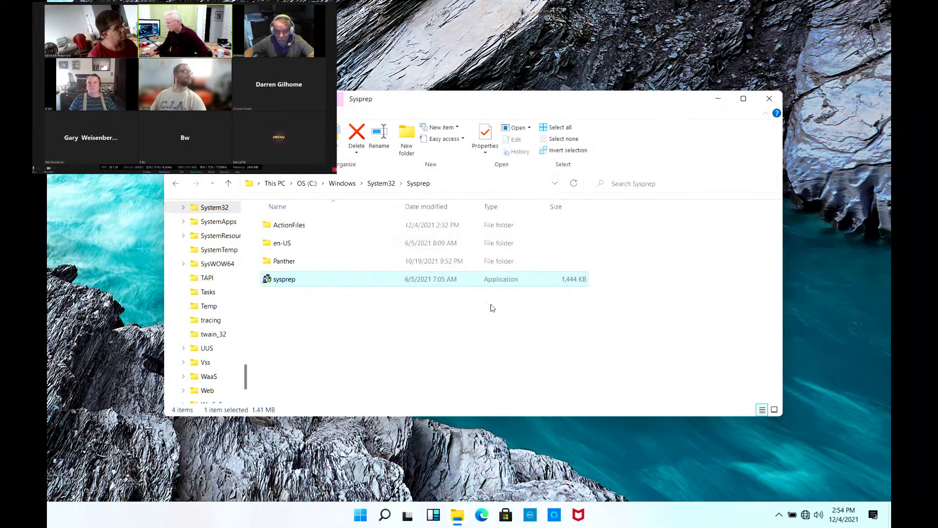
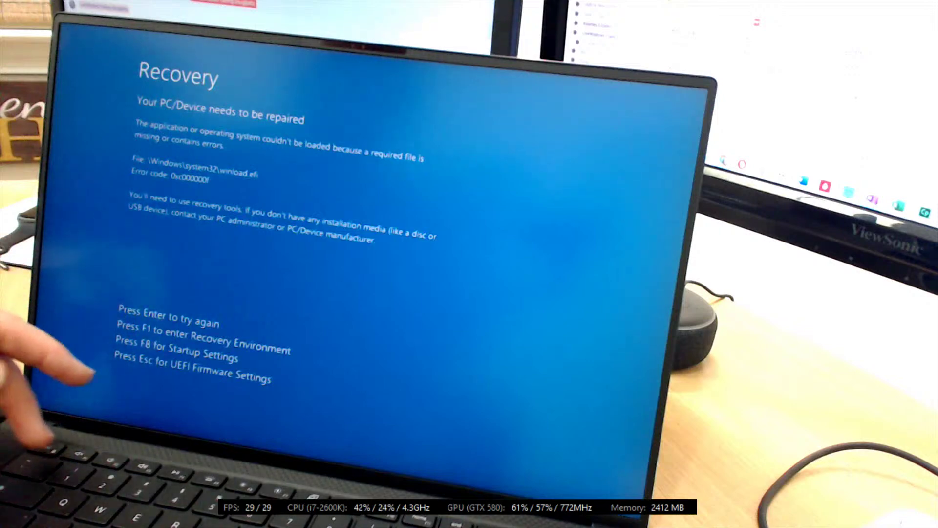
# - Retry booting Windows, bringing up the \BCD file error 0xc0000098
pyautogui.press('F1')
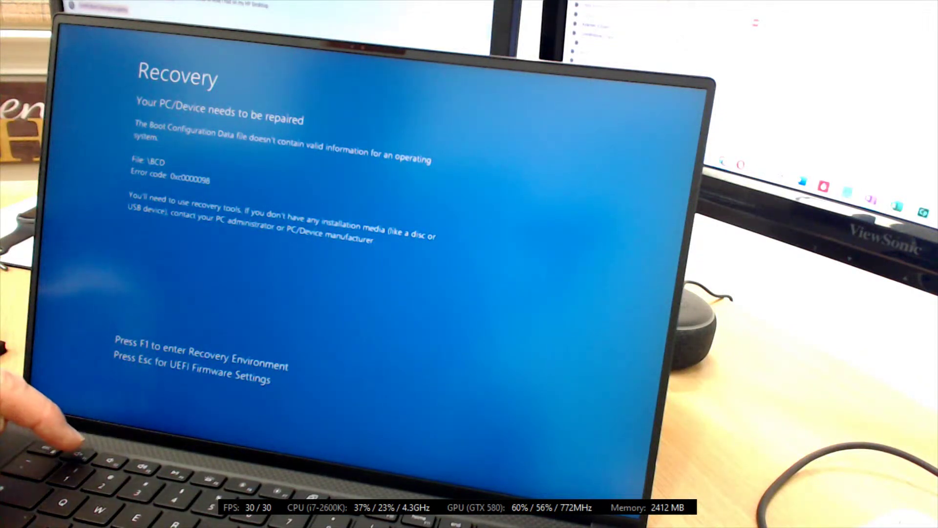
# - Make four F1 attempts to reach the recovery environment, then shut the laptop down with the power key
pyautogui.press('F1')
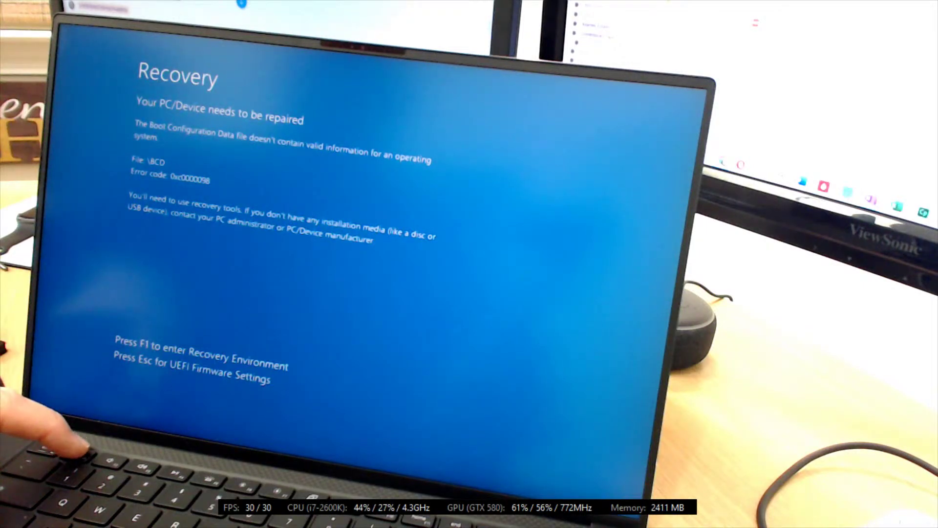
pyautogui.press('F1')
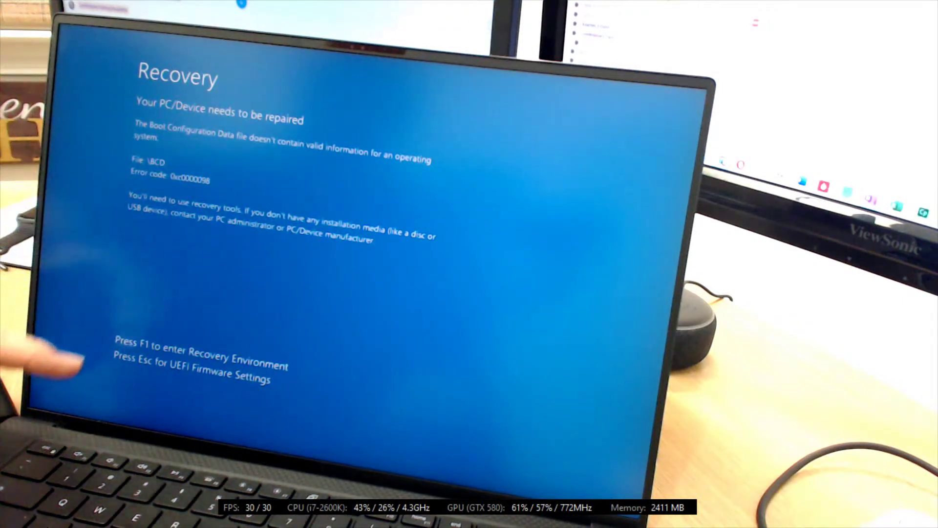
pyautogui.press('F1')
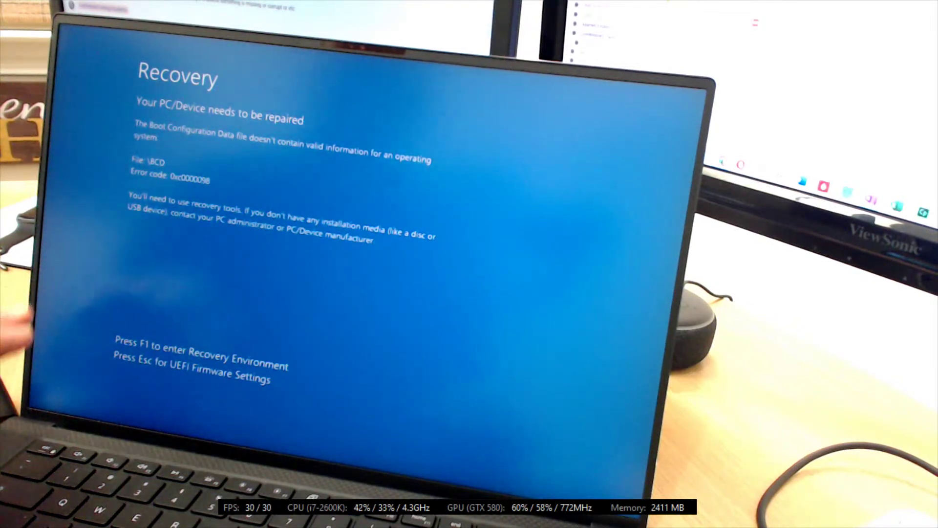
pyautogui.press('F1')
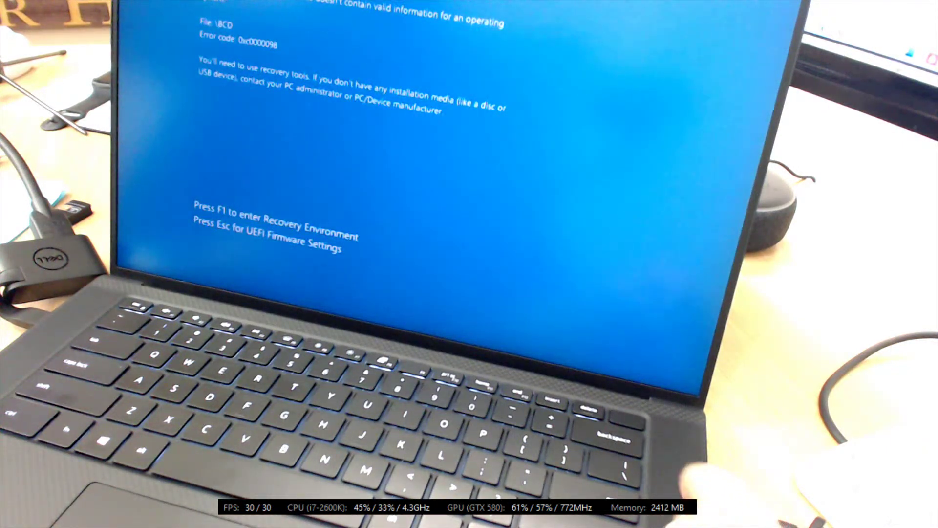
pyautogui.press('XF86PowerOff')
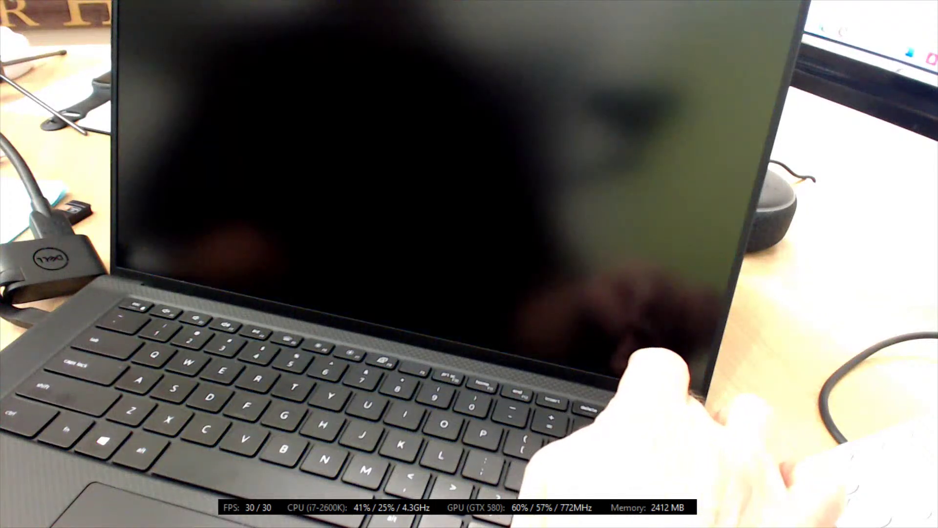